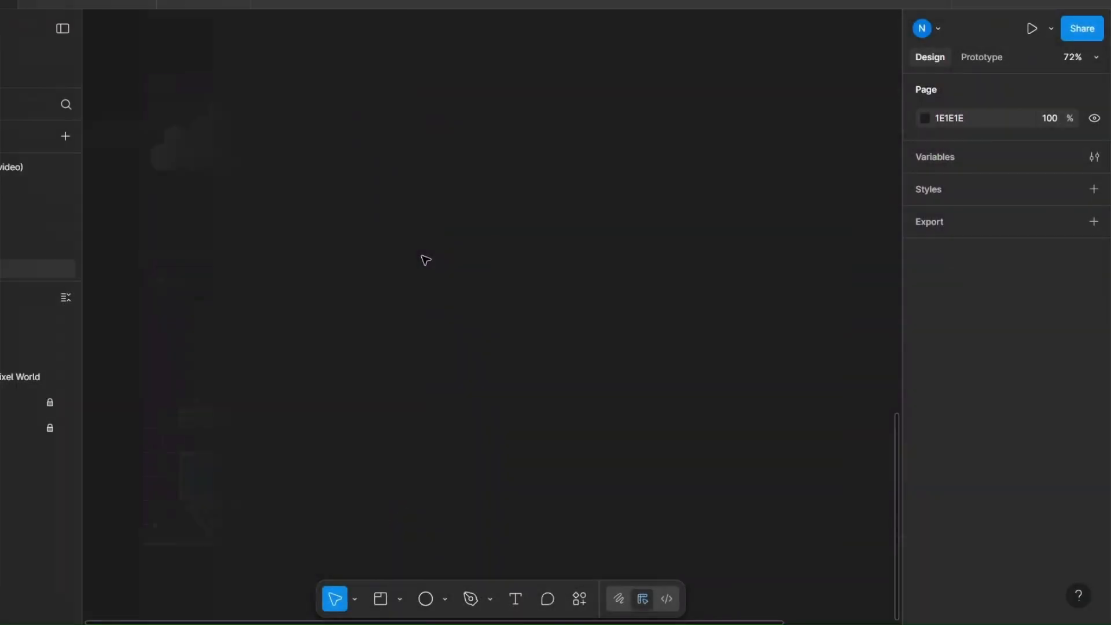
- Add a text layer containing the letter W on the empty canvas
{"action": "key", "text": "t"}
{"action": "left_click", "coordinate": [412, 256]}
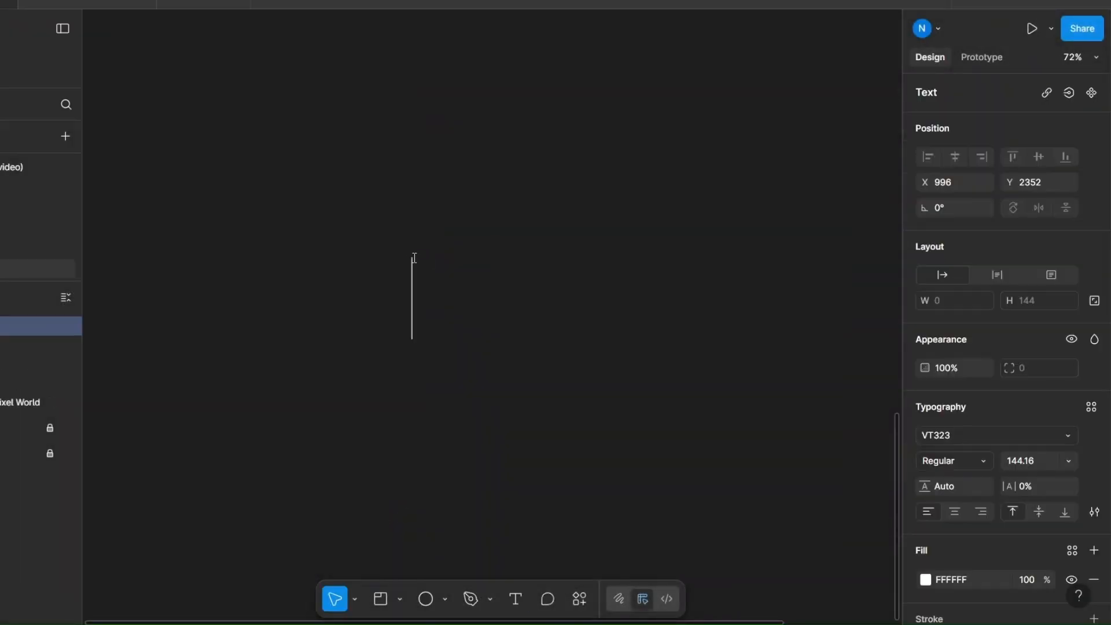
{"action": "type", "text": "W"}
{"action": "key", "text": "Escape"}
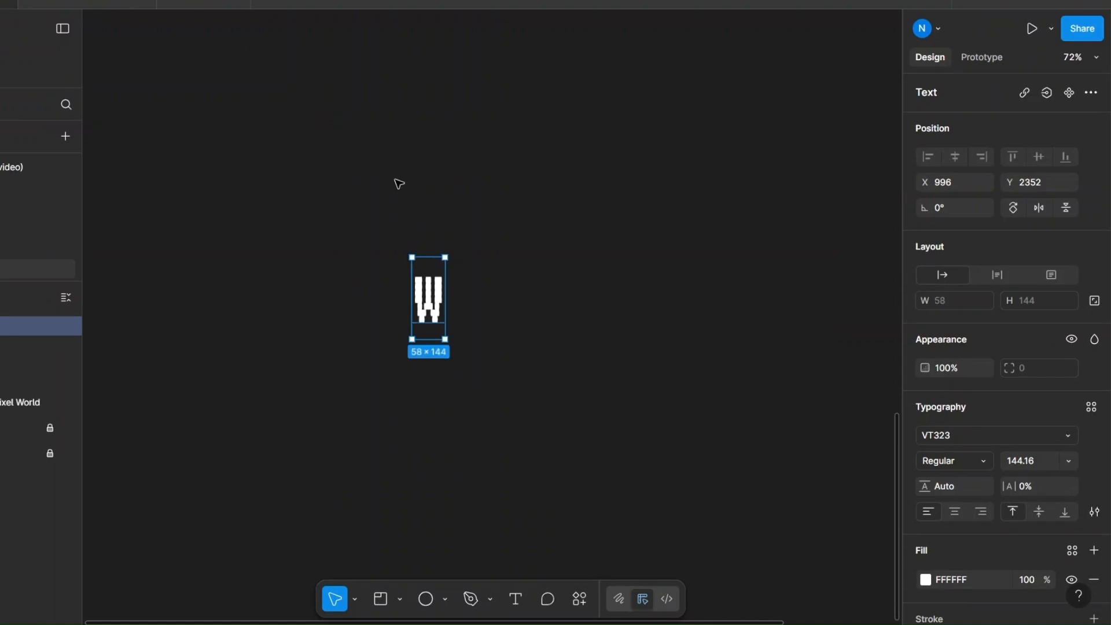
- Duplicate the W text layer beside the original and combine both into a component set
{"action": "left_click_drag", "start_coordinate": [438, 306], "coordinate": [479, 262]}
{"action": "left_click_drag", "start_coordinate": [339, 199], "coordinate": [552, 306]}
{"action": "left_click", "coordinate": [1072, 93]}
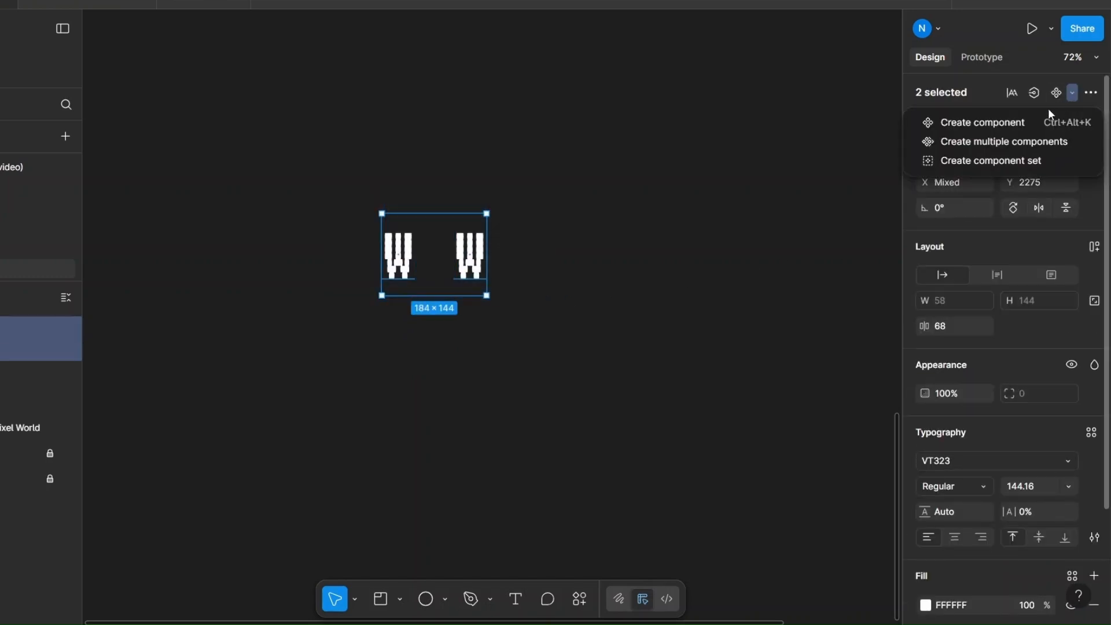
{"action": "left_click", "coordinate": [1013, 157]}
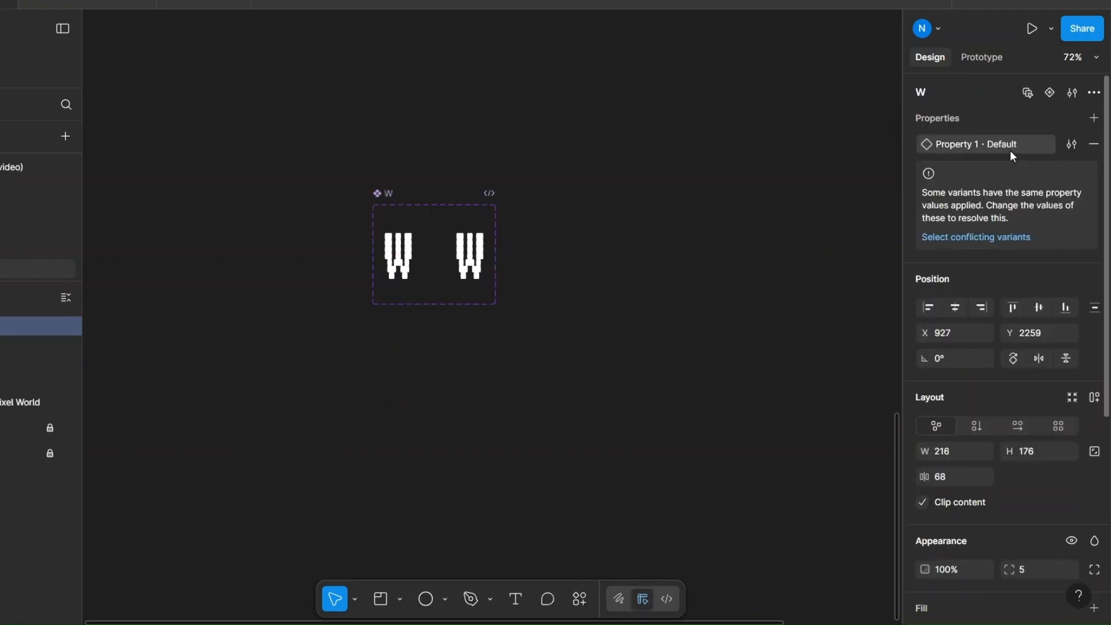
- Move the W text inside the second variant up to Y -32
{"action": "key", "text": "Escape"}
{"action": "left_click", "coordinate": [484, 269]}
{"action": "double_click", "coordinate": [476, 267]}
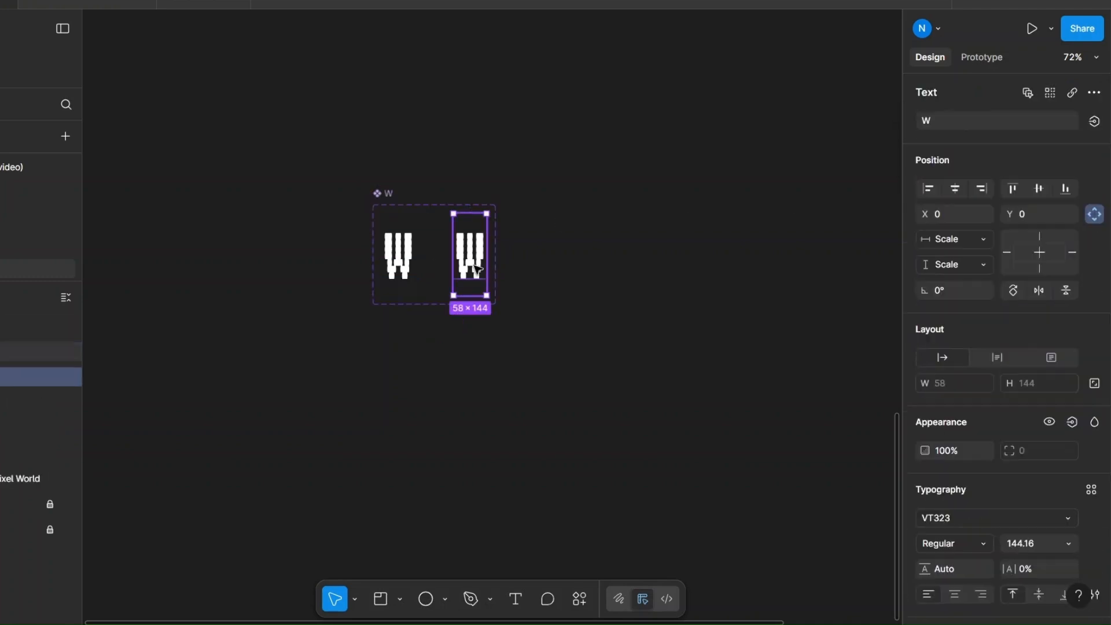
{"action": "left_click_drag", "start_coordinate": [476, 267], "coordinate": [476, 265]}
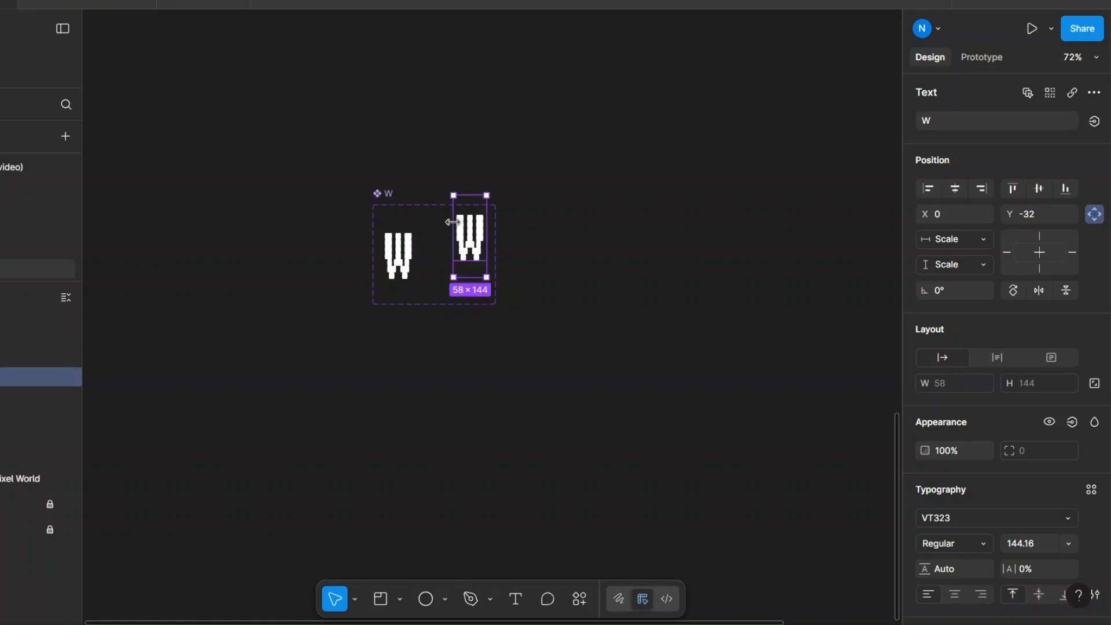
{"action": "left_click", "coordinate": [449, 163]}
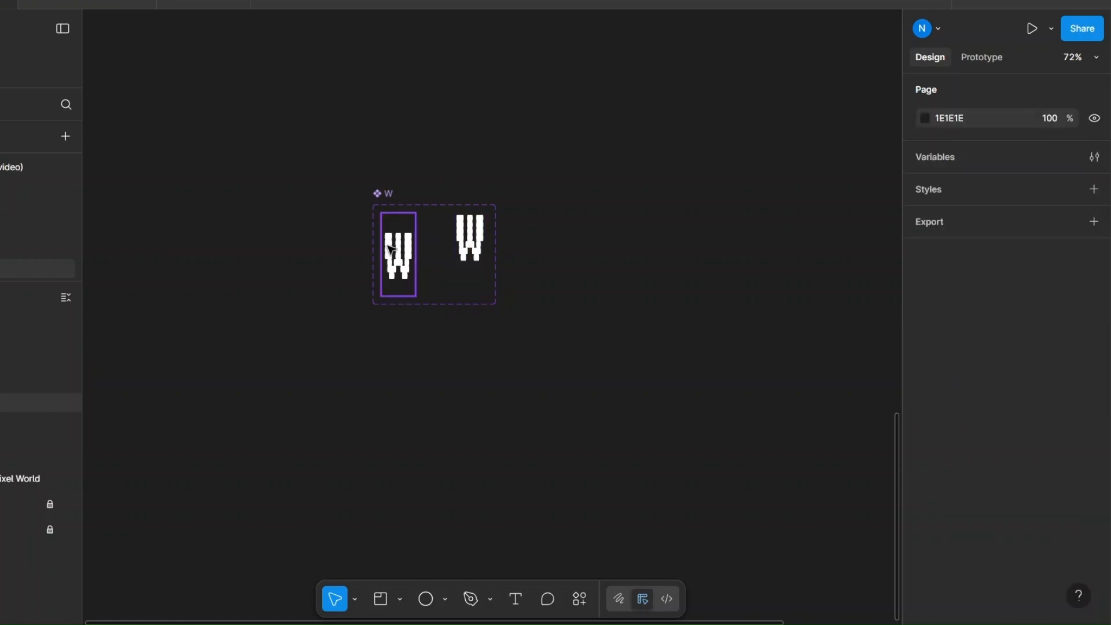
- Link the first W variant to the second with a prototype interaction triggered While hovering
{"action": "left_click", "coordinate": [418, 254]}
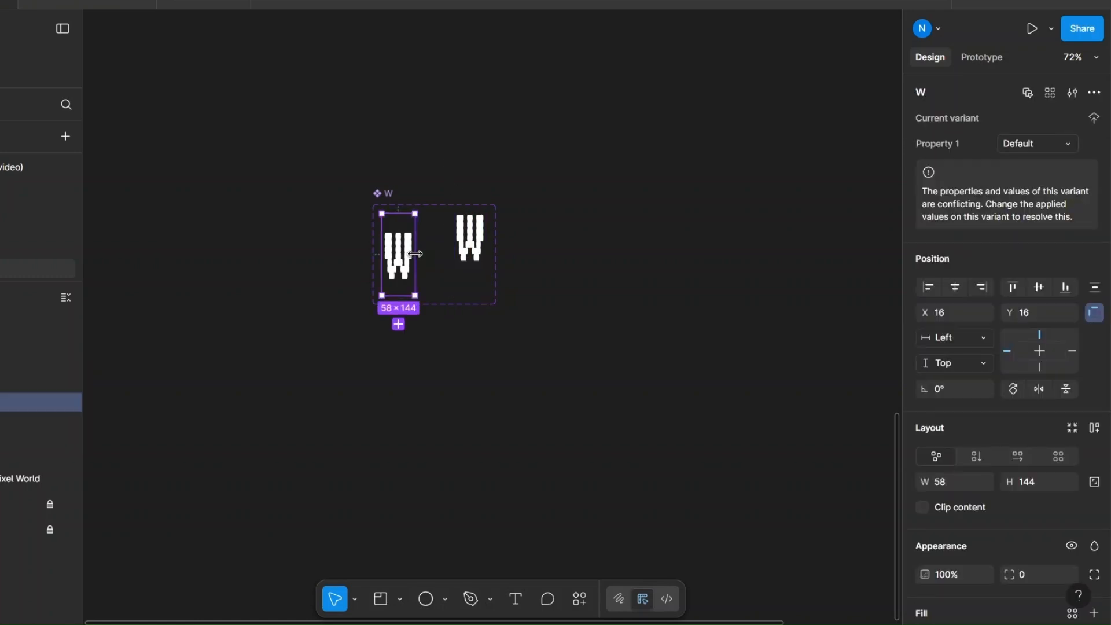
{"action": "key", "text": "shift+e"}
{"action": "mouse_move", "coordinate": [415, 254]}
{"action": "left_mouse_down"}
{"action": "mouse_move", "coordinate": [466, 248]}
{"action": "mouse_move", "coordinate": [460, 99]}
{"action": "left_mouse_up"}
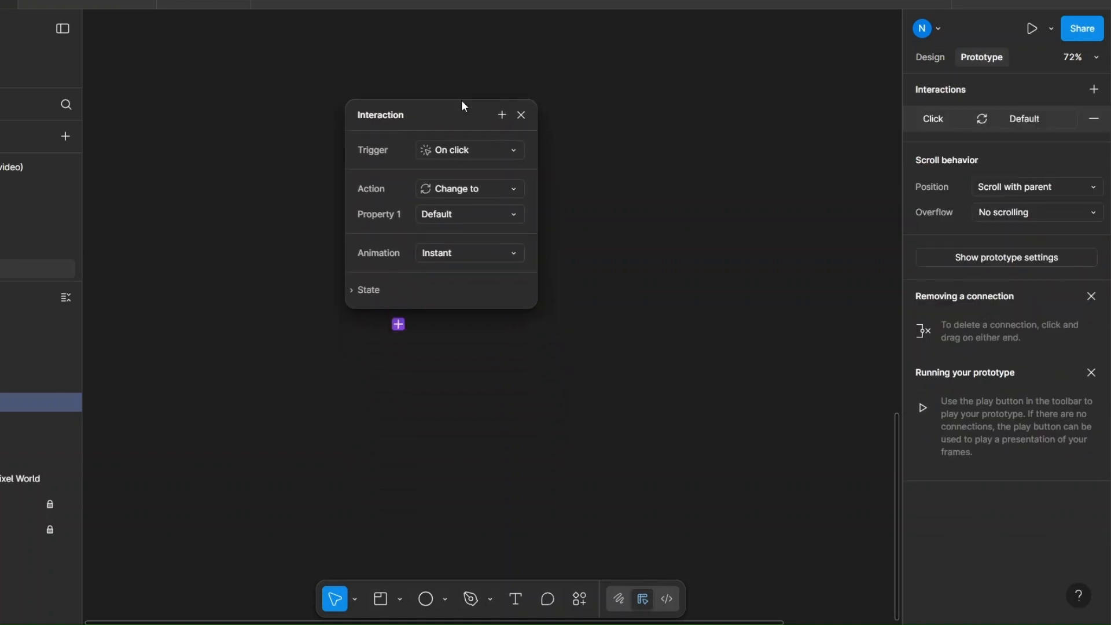
{"action": "left_click", "coordinate": [517, 149]}
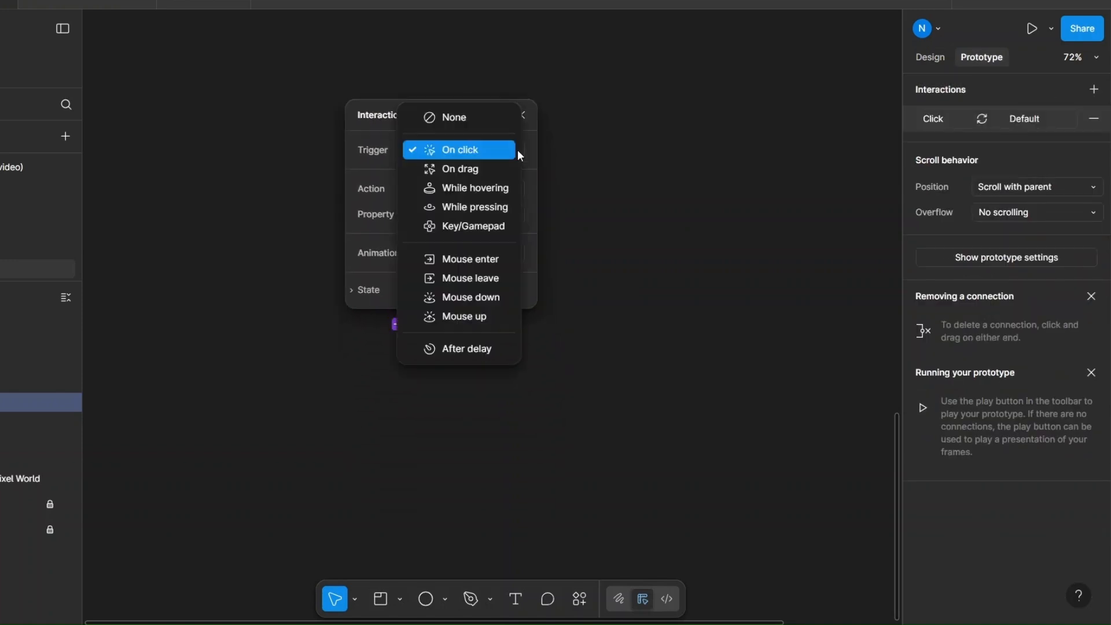
{"action": "left_click", "coordinate": [487, 194]}
- Set the hover interaction's animation to Smart animate with the Bouncy curve
{"action": "left_click", "coordinate": [515, 253]}
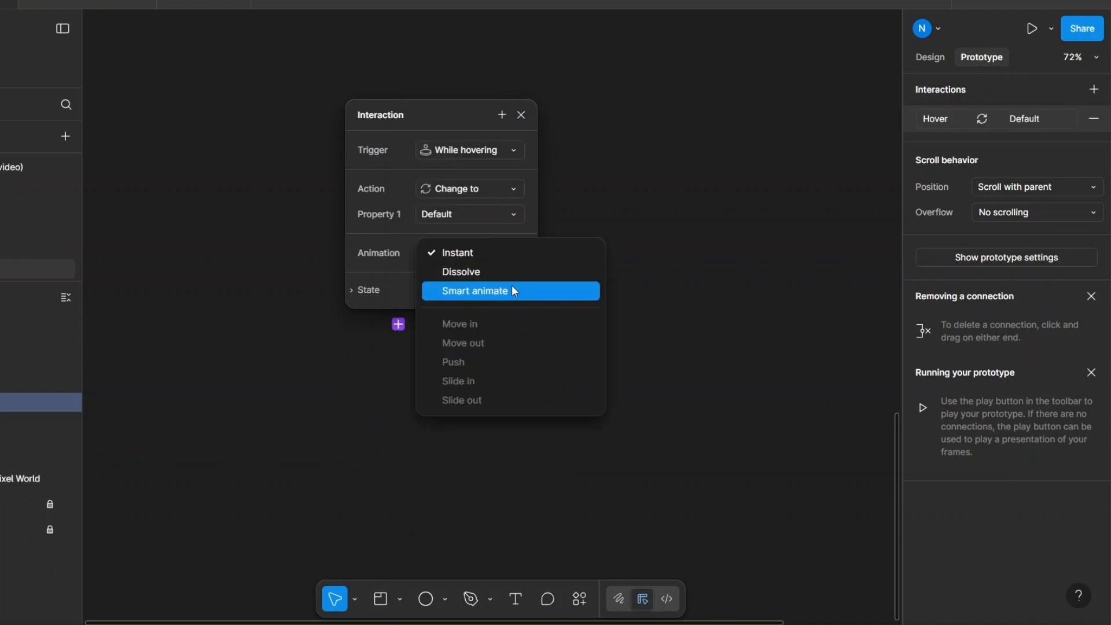
{"action": "left_click", "coordinate": [513, 289]}
{"action": "left_click", "coordinate": [512, 278]}
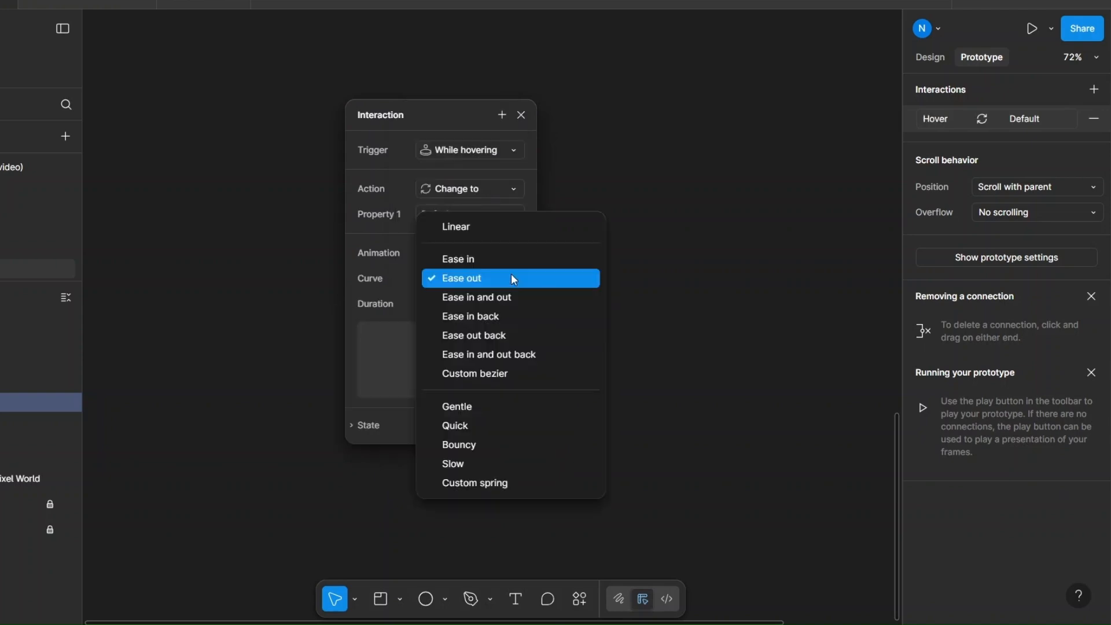
{"action": "left_click", "coordinate": [472, 443]}
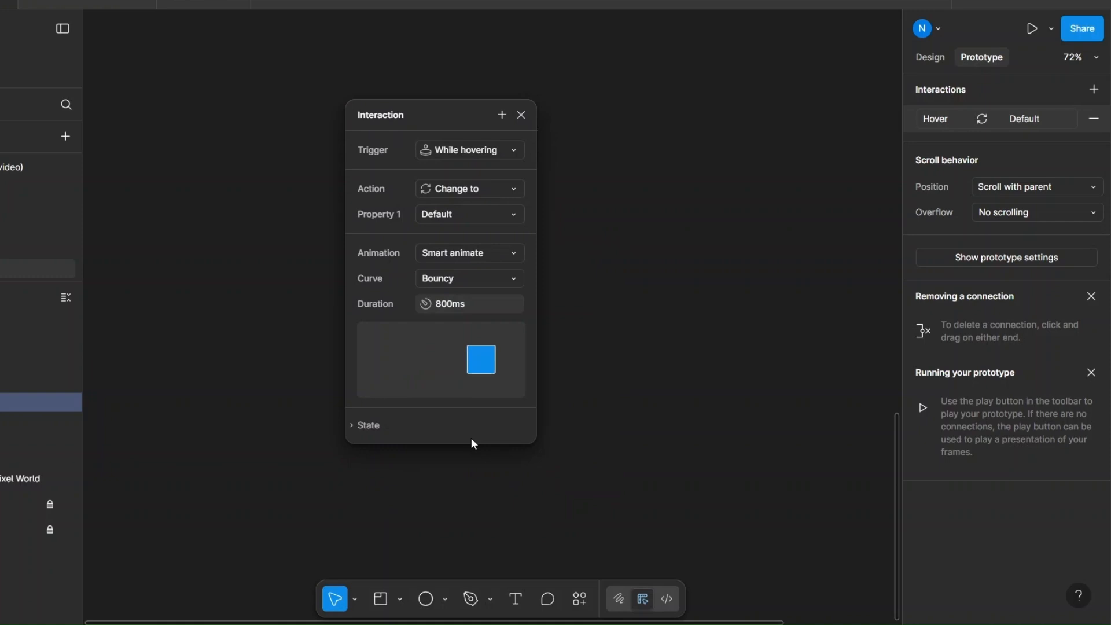
{"action": "left_click", "coordinate": [521, 115]}
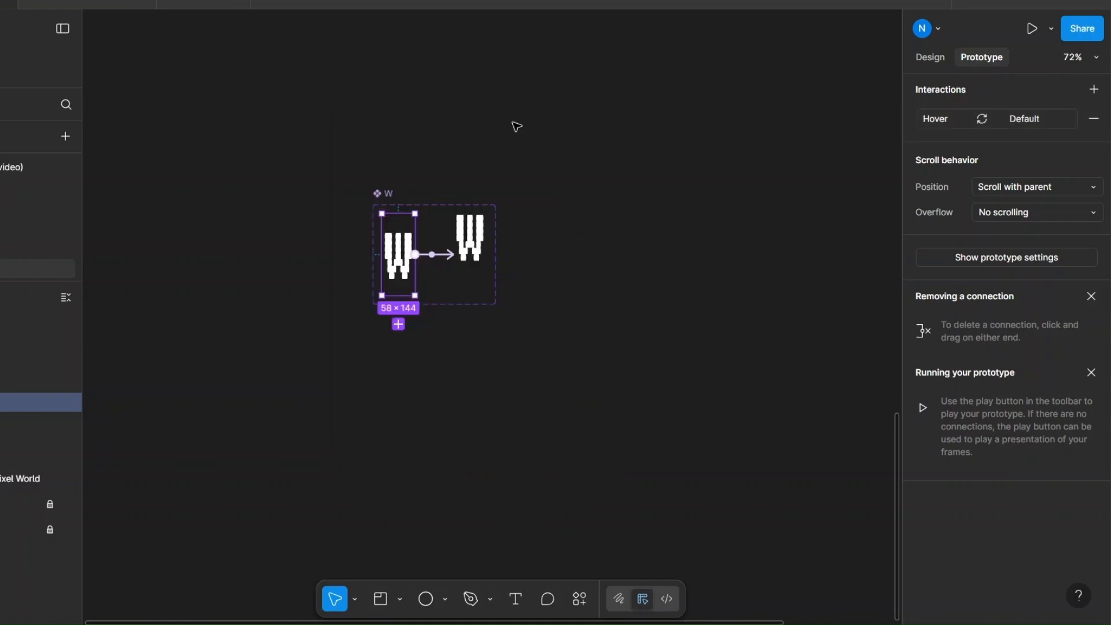
- Draw a test frame about 247 × 204 beside the component set, fill it with 000000 and place a first-variant W instance inside
{"action": "key", "text": "f"}
{"action": "left_click_drag", "start_coordinate": [529, 155], "coordinate": [669, 270]}
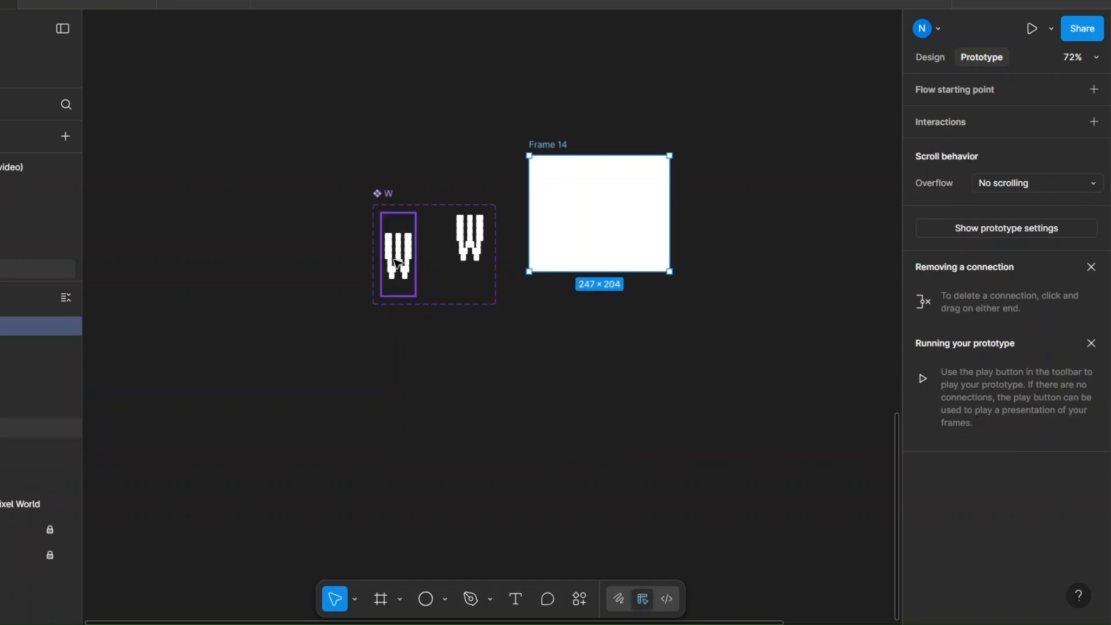
{"action": "left_click", "coordinate": [931, 58]}
{"action": "left_click", "coordinate": [948, 463]}
{"action": "type", "text": "000000"}
{"action": "key", "text": "Return"}
{"action": "left_click", "coordinate": [397, 269]}
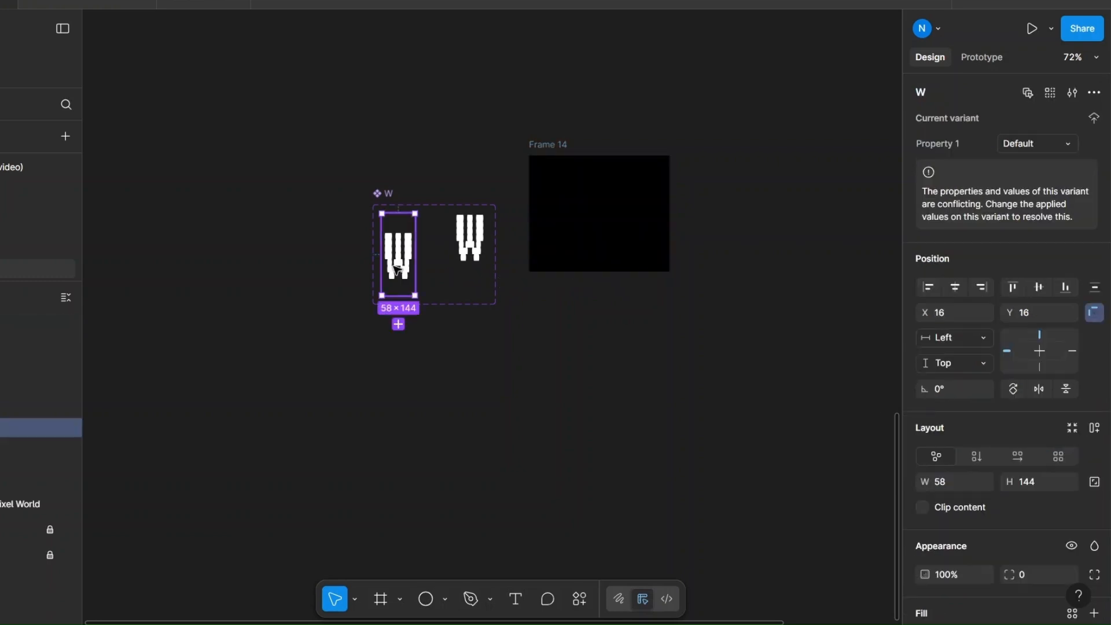
{"action": "left_click_drag", "start_coordinate": [396, 270], "coordinate": [591, 235]}
- Preview the test frame's hover animation, and delete the frame after closing the preview
{"action": "left_click", "coordinate": [554, 171]}
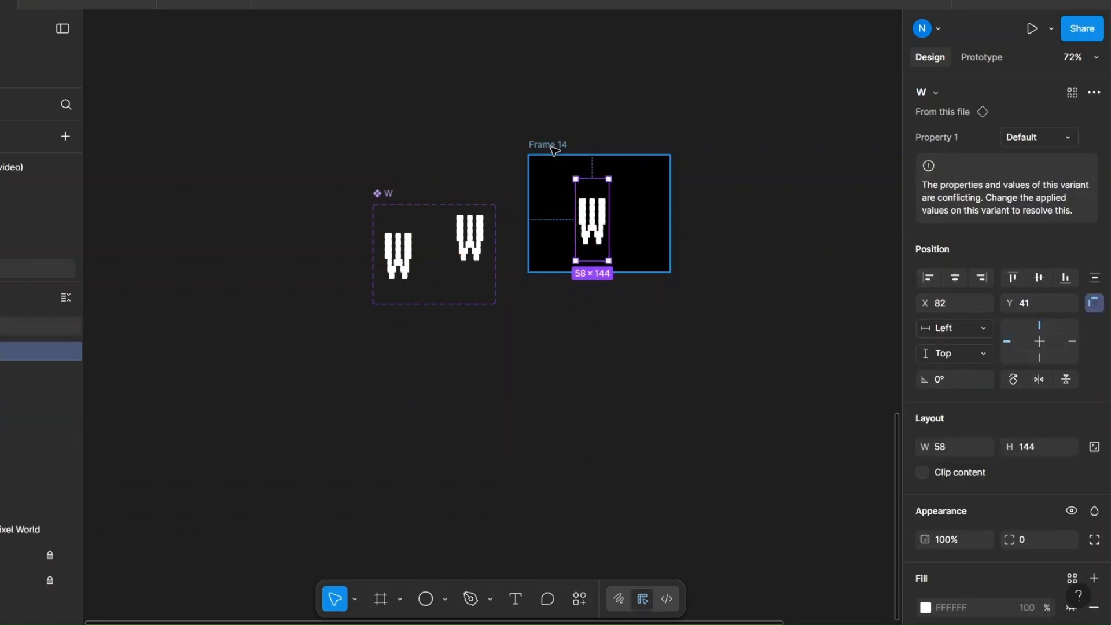
{"action": "left_click", "coordinate": [1052, 30]}
{"action": "left_click", "coordinate": [984, 83]}
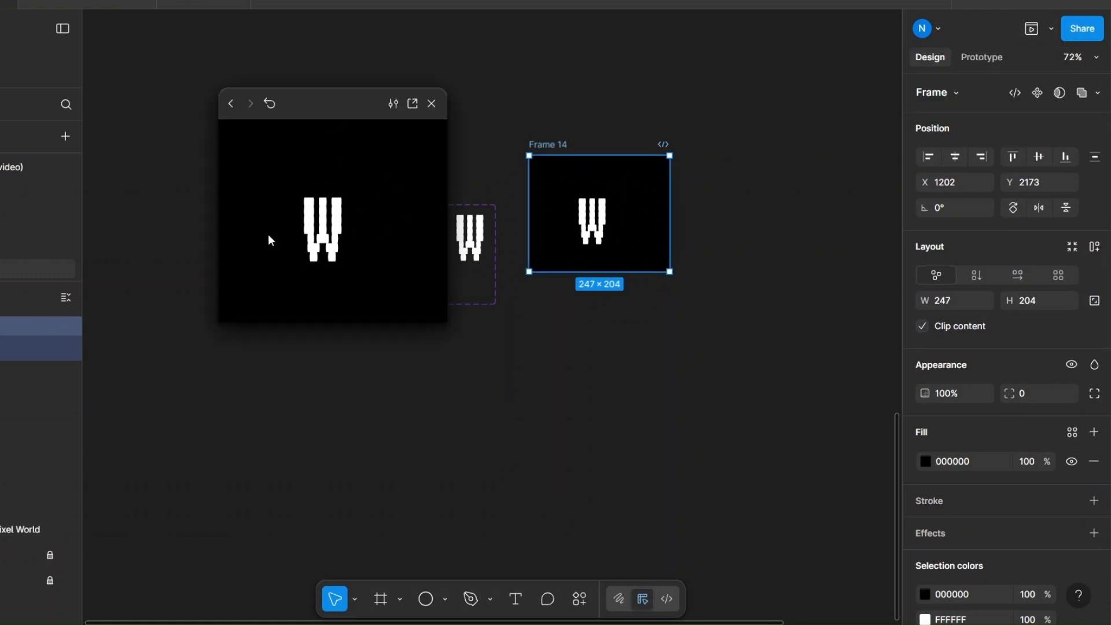
{"action": "left_click", "coordinate": [431, 105]}
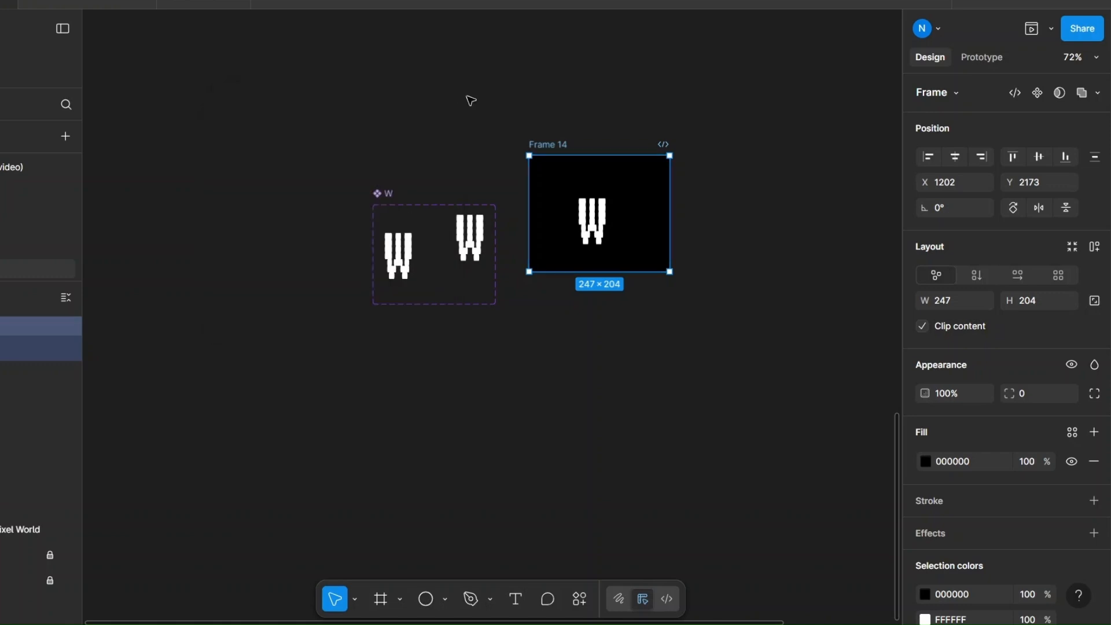
{"action": "key", "text": "Delete"}
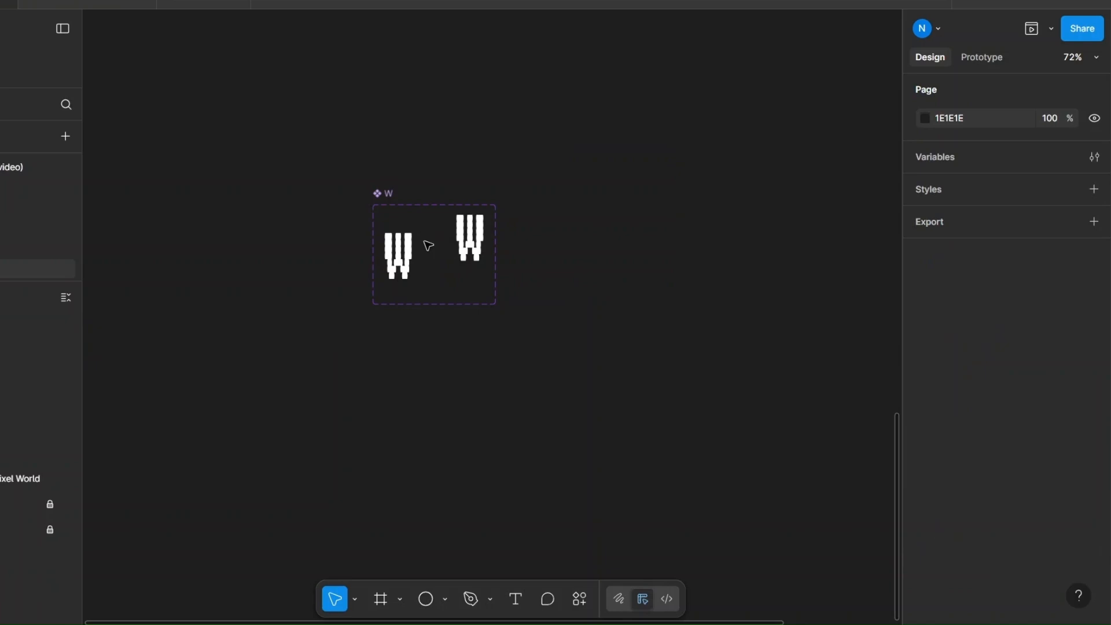
- Place an instance of the first W variant below the component set and duplicate it into a row of seven adjacent letters
{"action": "left_click_drag", "start_coordinate": [398, 254], "coordinate": [384, 443]}
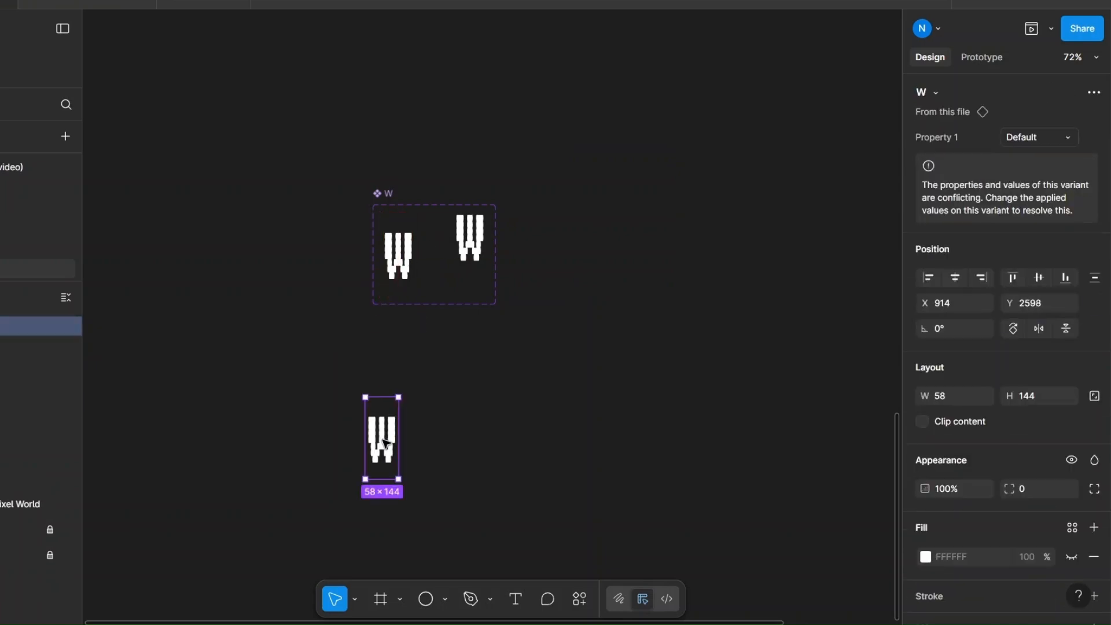
{"action": "scroll", "coordinate": [385, 443], "scroll_direction": "down", "scroll_amount": 1}
{"action": "left_click_drag", "start_coordinate": [388, 368], "coordinate": [421, 368]}
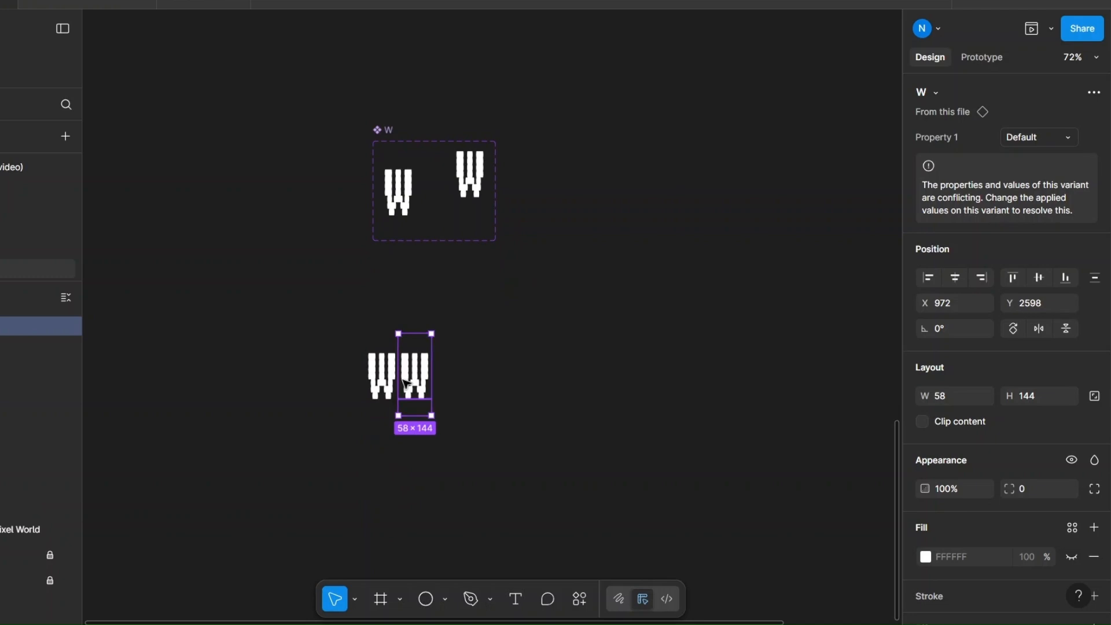
{"action": "key", "text": "ctrl+d"}
{"action": "key", "text": "ctrl+d"}
{"action": "key", "text": "ctrl+d"}
{"action": "key", "text": "ctrl+d"}
{"action": "key", "text": "ctrl+d"}
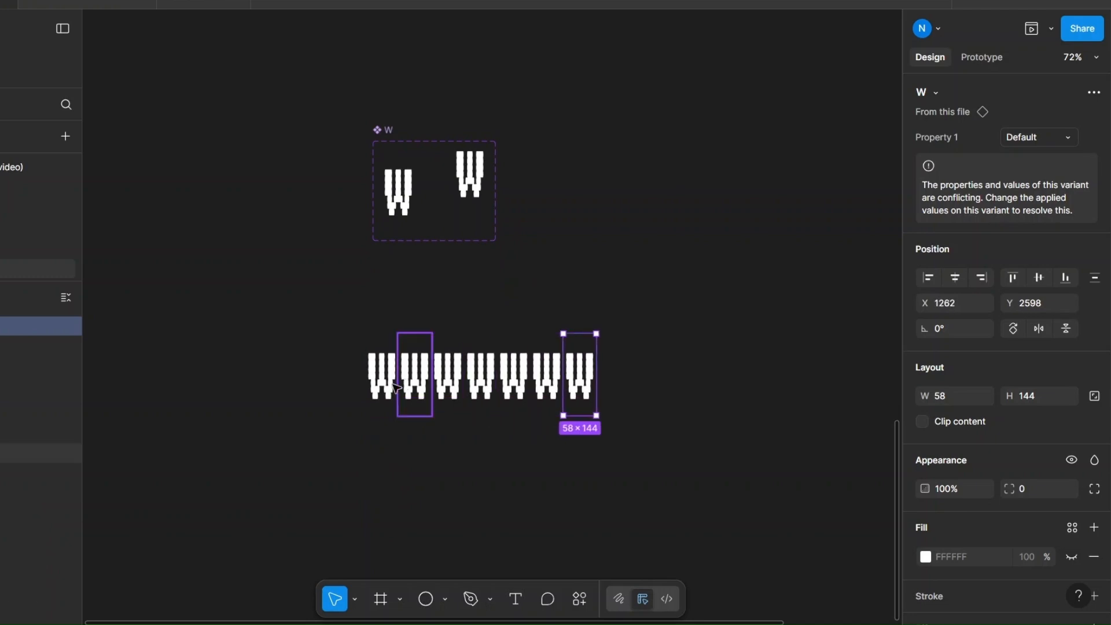
- Change the second letter in the row to a lowercase e
{"action": "left_click", "coordinate": [341, 348]}
{"action": "left_click", "coordinate": [415, 380]}
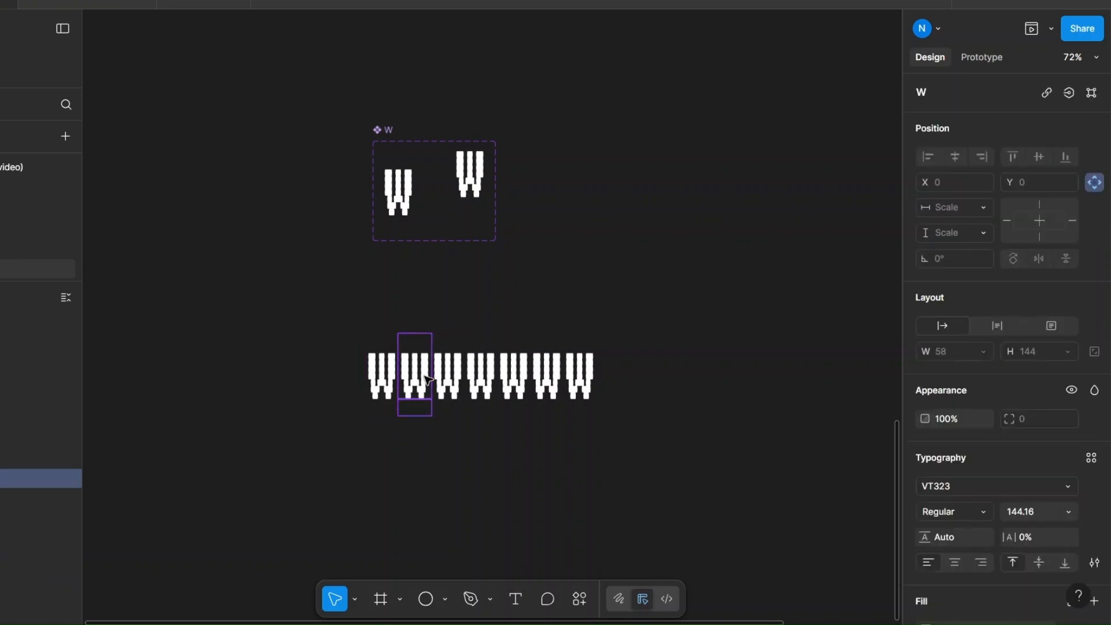
{"action": "double_click", "coordinate": [426, 379]}
{"action": "type", "text": "E"}
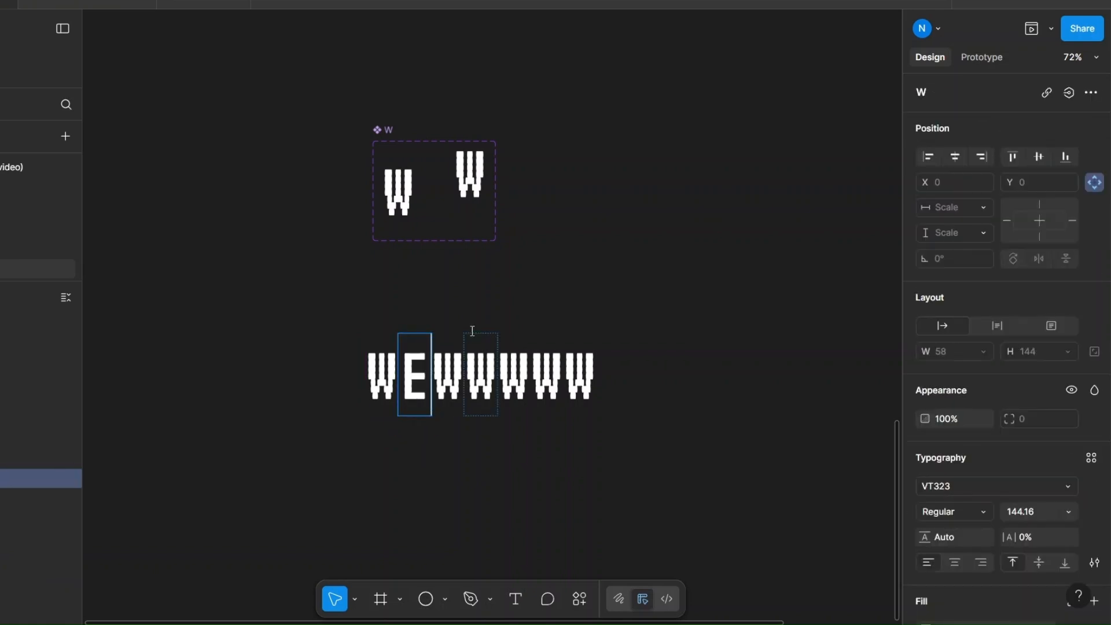
{"action": "key", "text": "BackSpace"}
{"action": "type", "text": "e"}
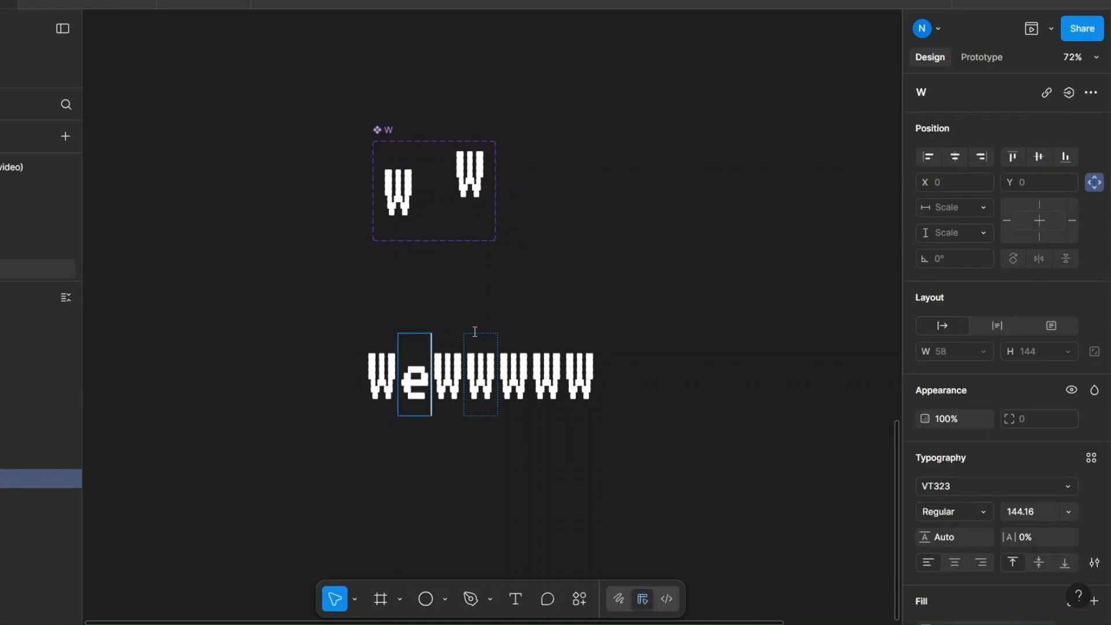
- Change the third letter in the row to l and the fourth to c
{"action": "left_click", "coordinate": [435, 354]}
{"action": "double_click", "coordinate": [447, 367]}
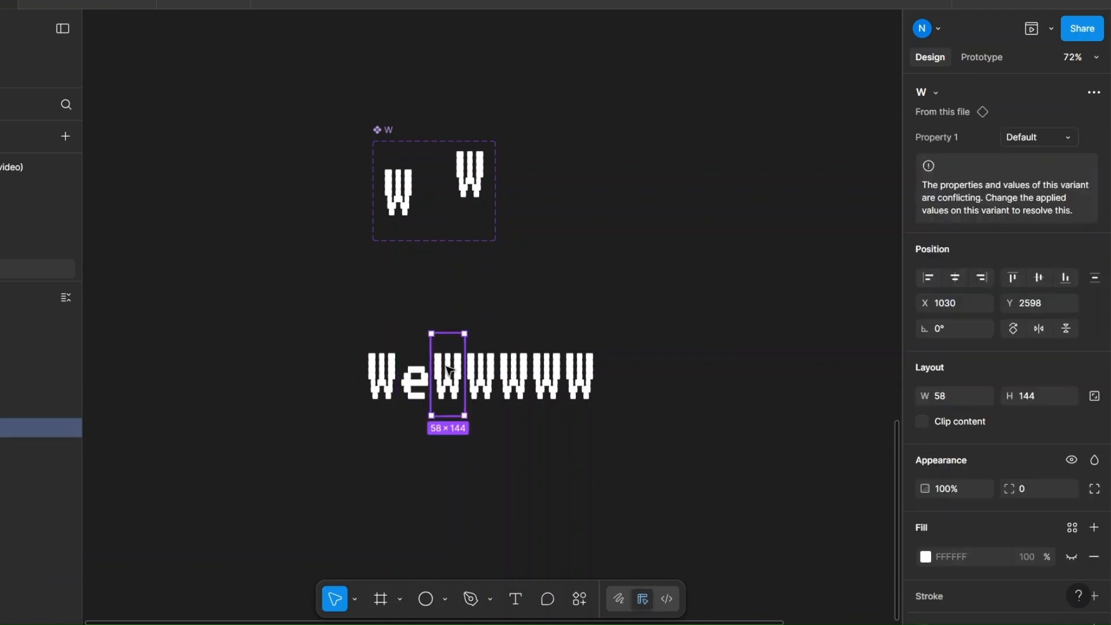
{"action": "double_click", "coordinate": [448, 367]}
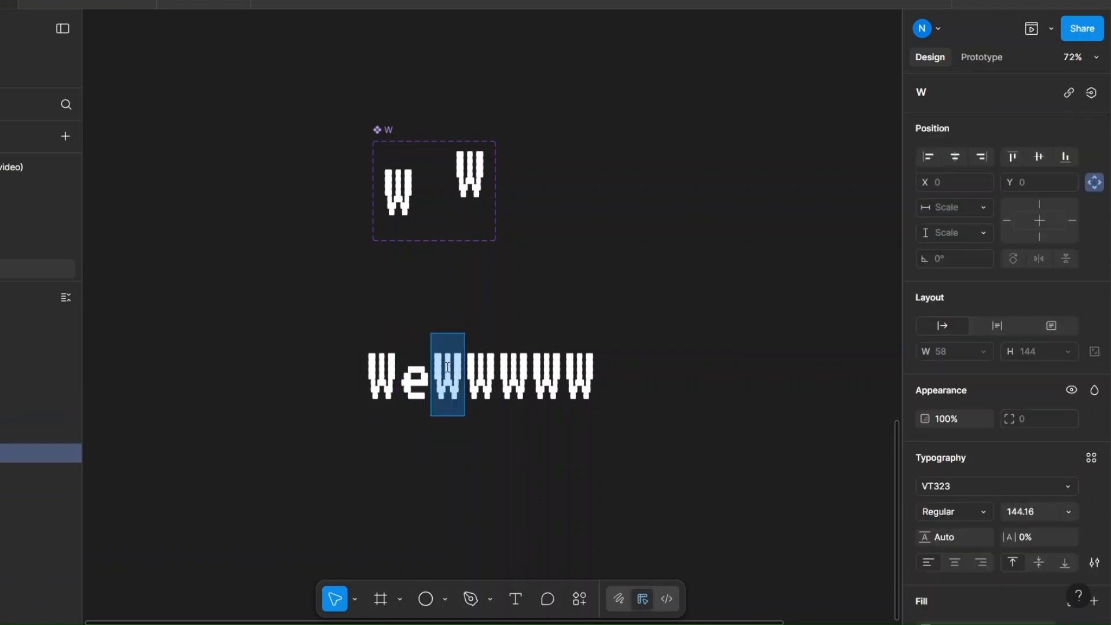
{"action": "type", "text": "l"}
{"action": "left_click", "coordinate": [479, 378]}
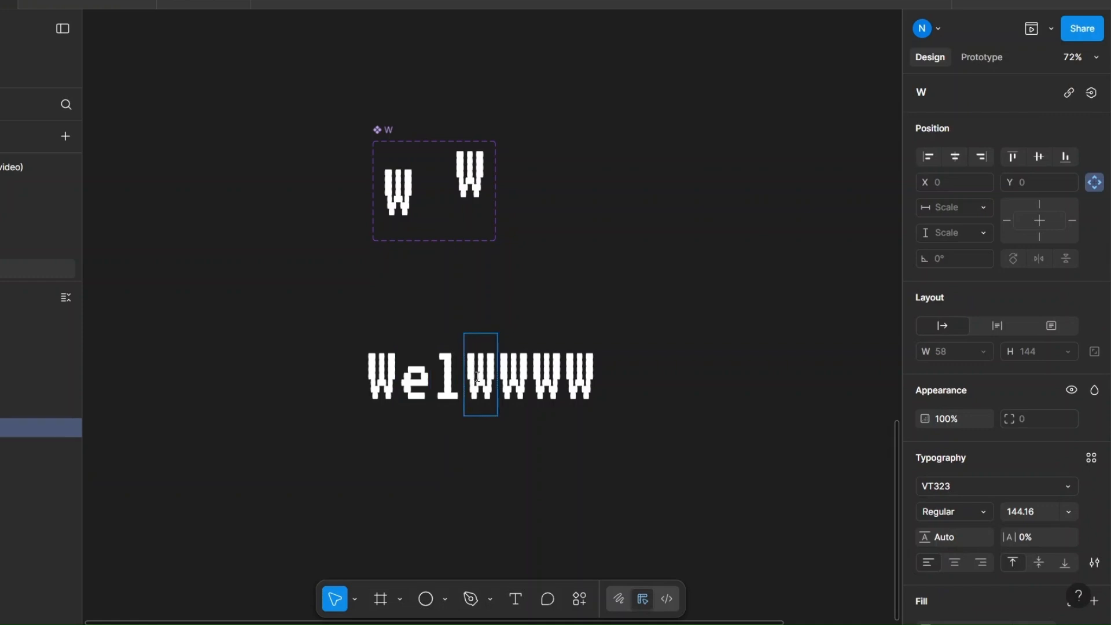
{"action": "double_click", "coordinate": [478, 377]}
{"action": "key", "text": "BackSpace"}
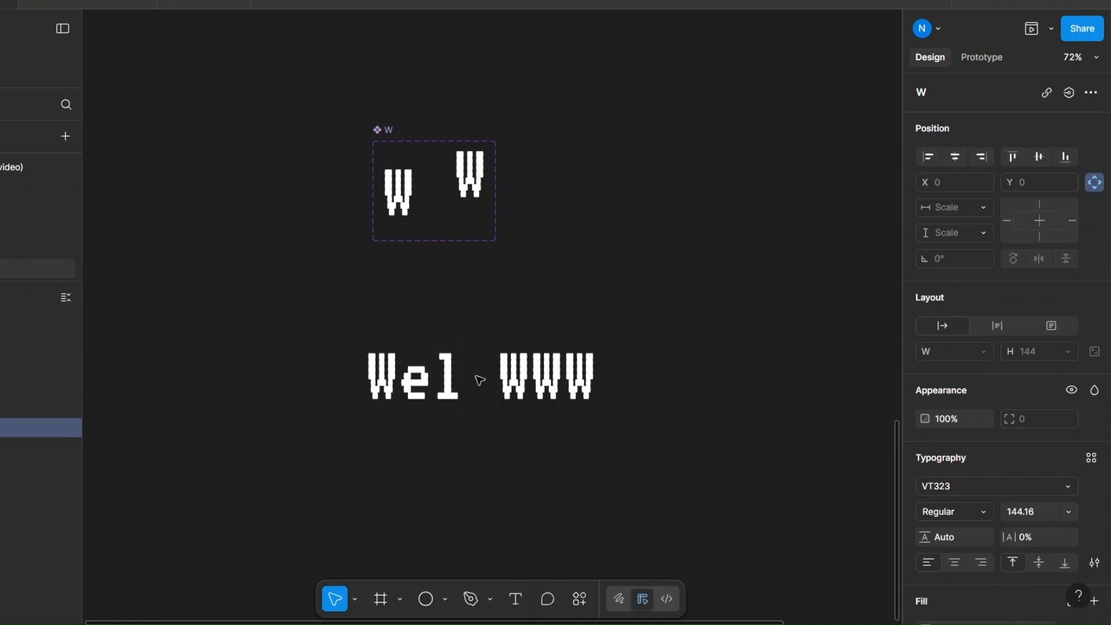
{"action": "type", "text": "c"}
- Change the last three letters in the row to o, m and e to complete the word Welcome
{"action": "double_click", "coordinate": [512, 378]}
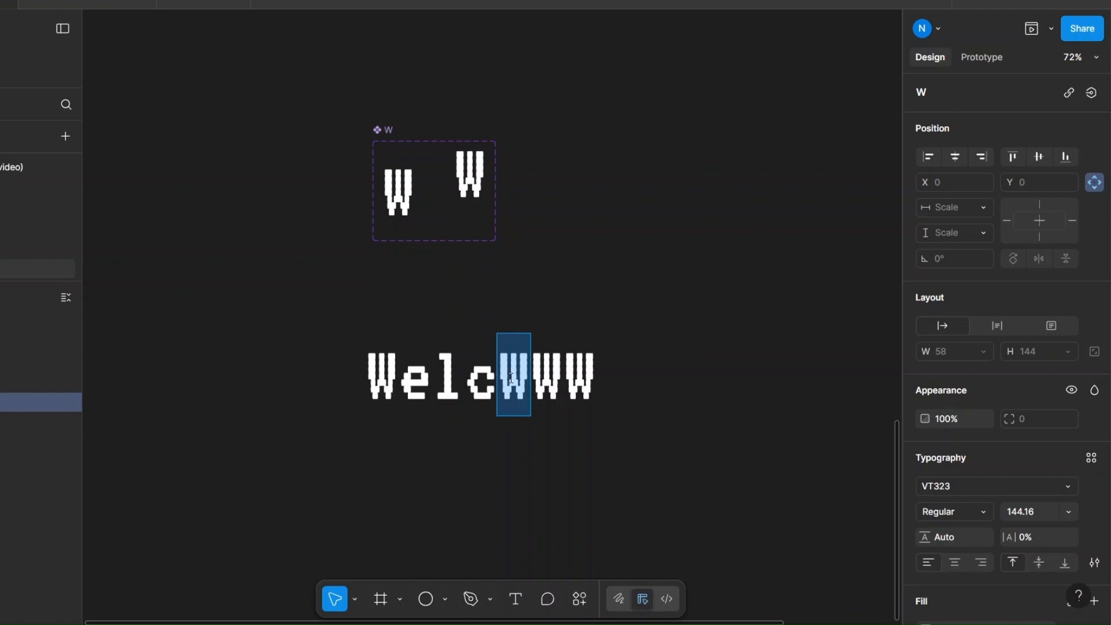
{"action": "type", "text": "o"}
{"action": "double_click", "coordinate": [543, 386]}
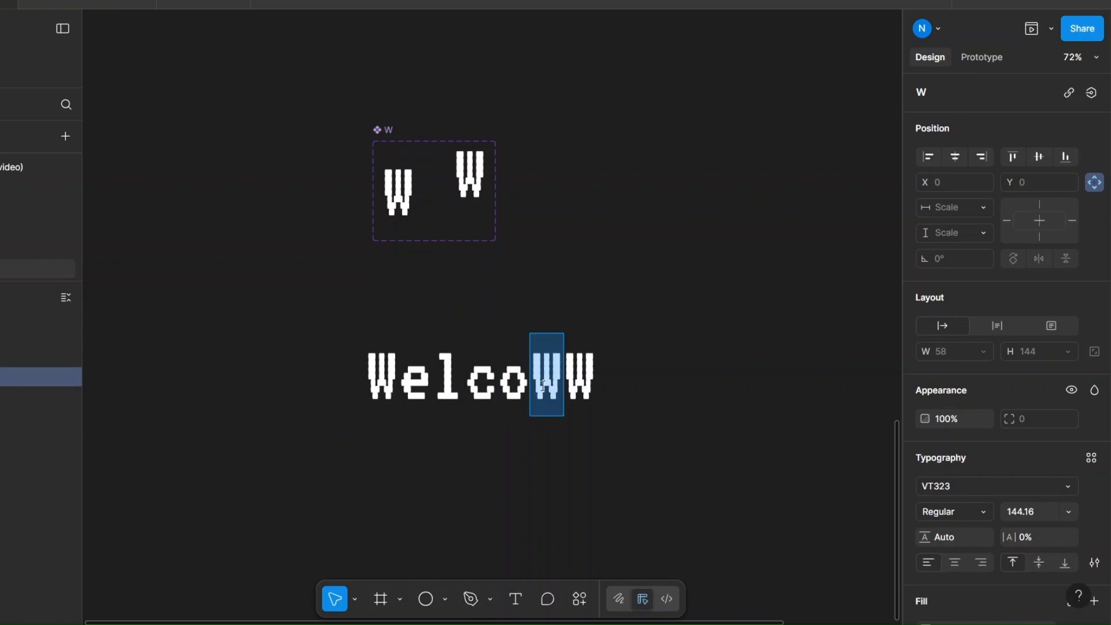
{"action": "type", "text": "m"}
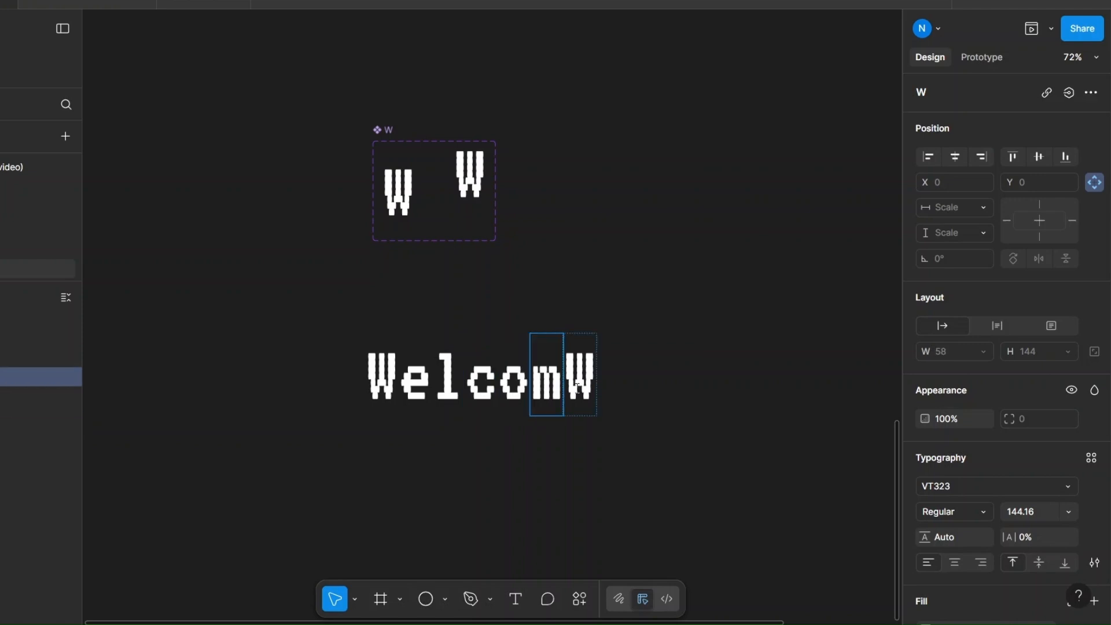
{"action": "double_click", "coordinate": [577, 388]}
{"action": "type", "text": "w"}
{"action": "key", "text": "BackSpace"}
{"action": "type", "text": "e"}
{"action": "key", "text": "Escape"}
{"action": "left_click", "coordinate": [618, 396]}
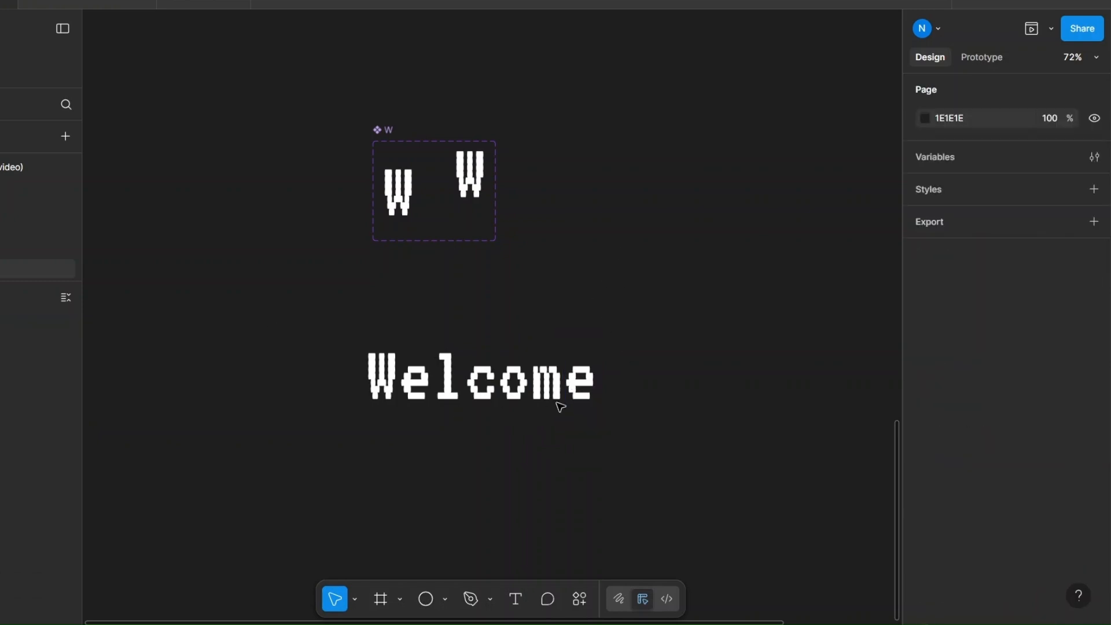
- Group the seven letter instances of the word Welcome
{"action": "left_click_drag", "start_coordinate": [272, 323], "coordinate": [649, 404]}
{"action": "right_click", "coordinate": [547, 400]}
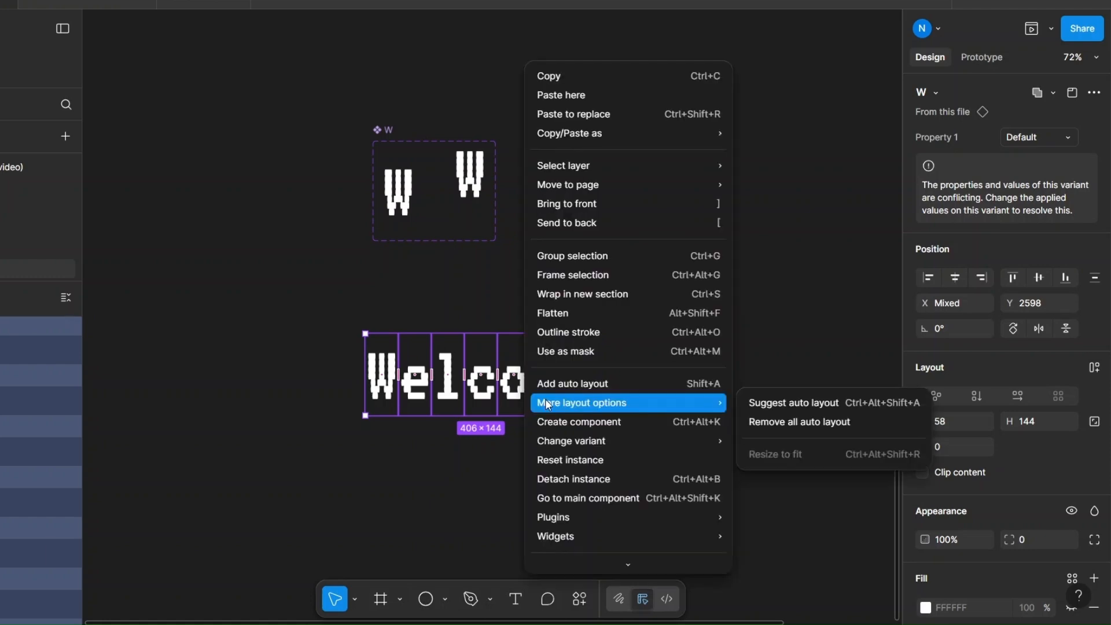
{"action": "left_click", "coordinate": [579, 259]}
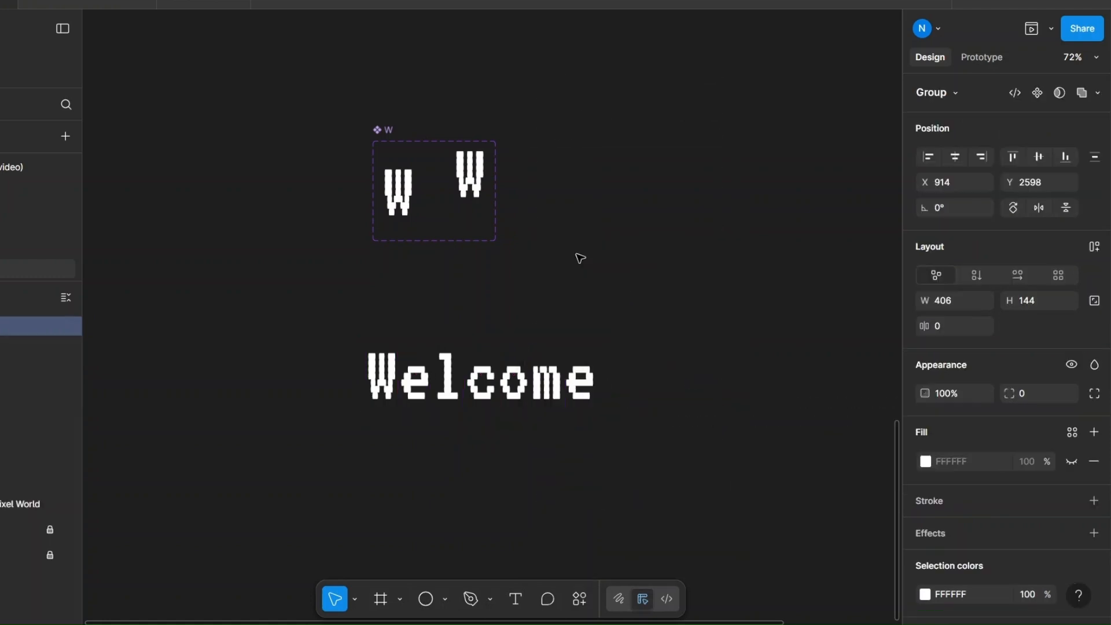
- Duplicate the Welcome group beside the original and change the copy's first two letters to t and o
{"action": "left_click_drag", "start_coordinate": [492, 394], "coordinate": [546, 389]}
{"action": "double_click", "coordinate": [452, 367]}
{"action": "double_click", "coordinate": [452, 367]}
{"action": "type", "text": "t"}
{"action": "double_click", "coordinate": [475, 365]}
{"action": "type", "text": "o"}
- Delete the five leftover letters l, c, o, m and e from the copy so it spells to
{"action": "left_click", "coordinate": [636, 379]}
{"action": "key", "text": "Delete"}
{"action": "left_click", "coordinate": [605, 379]}
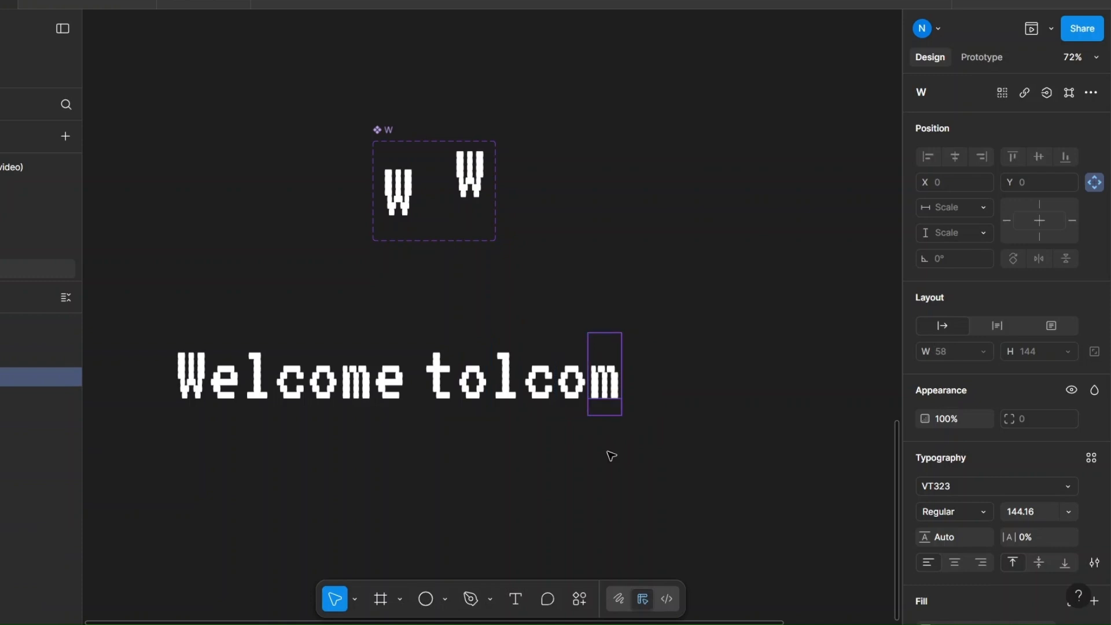
{"action": "key", "text": "Delete"}
{"action": "left_click", "coordinate": [576, 393]}
{"action": "key", "text": "Delete"}
{"action": "left_click", "coordinate": [541, 379]}
{"action": "key", "text": "Delete"}
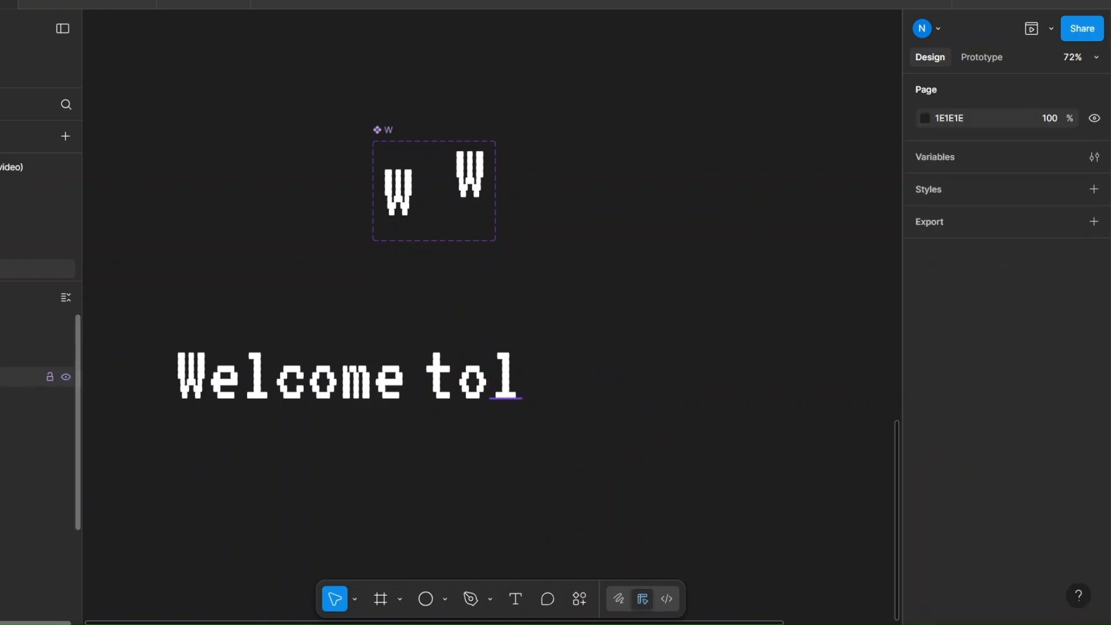
{"action": "left_click", "coordinate": [505, 379]}
{"action": "key", "text": "Delete"}
- Duplicate the Welcome group again and place the copy after the word to
{"action": "left_click", "coordinate": [457, 379]}
{"action": "left_click_drag", "start_coordinate": [311, 393], "coordinate": [641, 392]}
{"action": "left_click", "coordinate": [604, 440]}
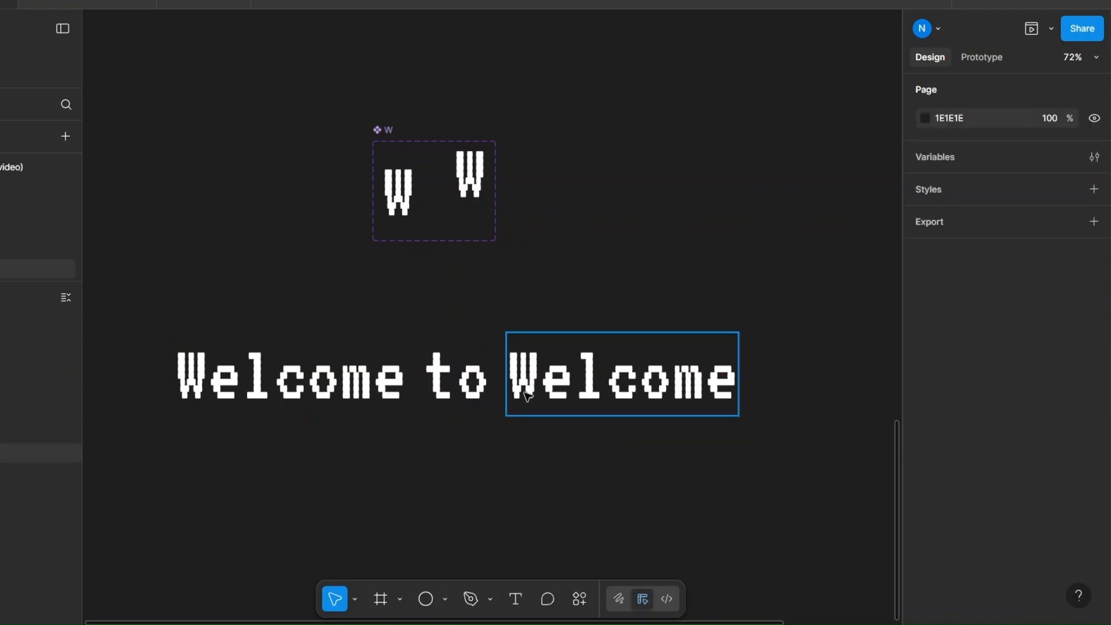
- Change the first five letters of the new copy to P, i, x, e and l
{"action": "double_click", "coordinate": [528, 396]}
{"action": "double_click", "coordinate": [525, 394]}
{"action": "type", "text": "Pi"}
{"action": "double_click", "coordinate": [556, 393]}
{"action": "type", "text": "ix"}
{"action": "double_click", "coordinate": [588, 394]}
{"action": "type", "text": "x"}
{"action": "double_click", "coordinate": [622, 398]}
{"action": "type", "text": "e"}
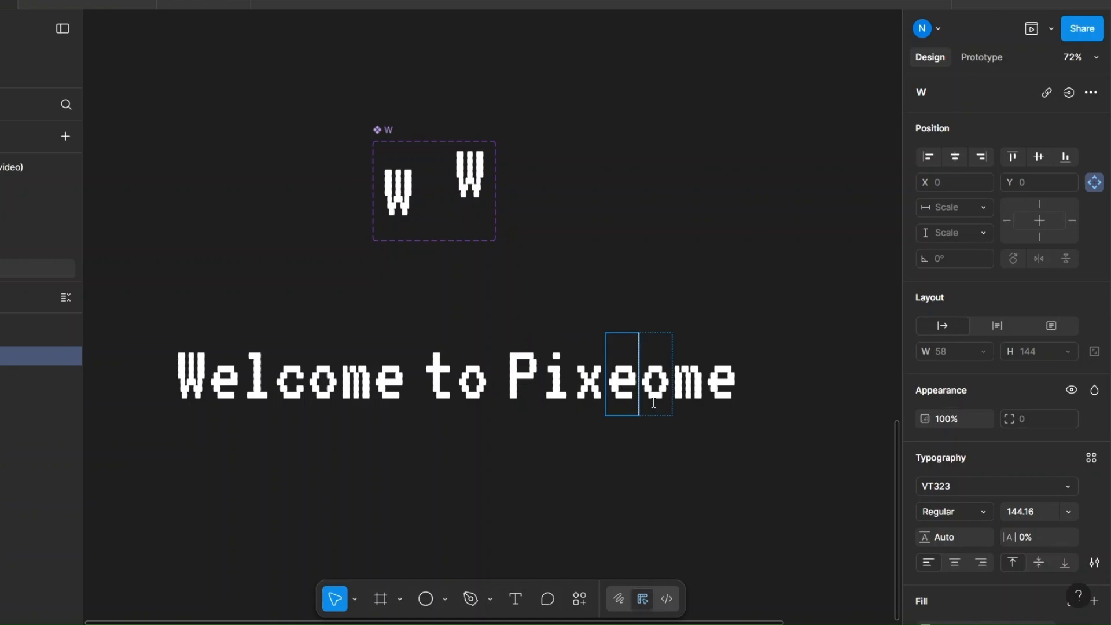
{"action": "double_click", "coordinate": [656, 398]}
{"action": "type", "text": "l"}
{"action": "left_click", "coordinate": [656, 480]}
- Delete the leftover m and e after the word Pixel
{"action": "left_click", "coordinate": [696, 396]}
{"action": "key", "text": "Delete"}
{"action": "left_click", "coordinate": [706, 396]}
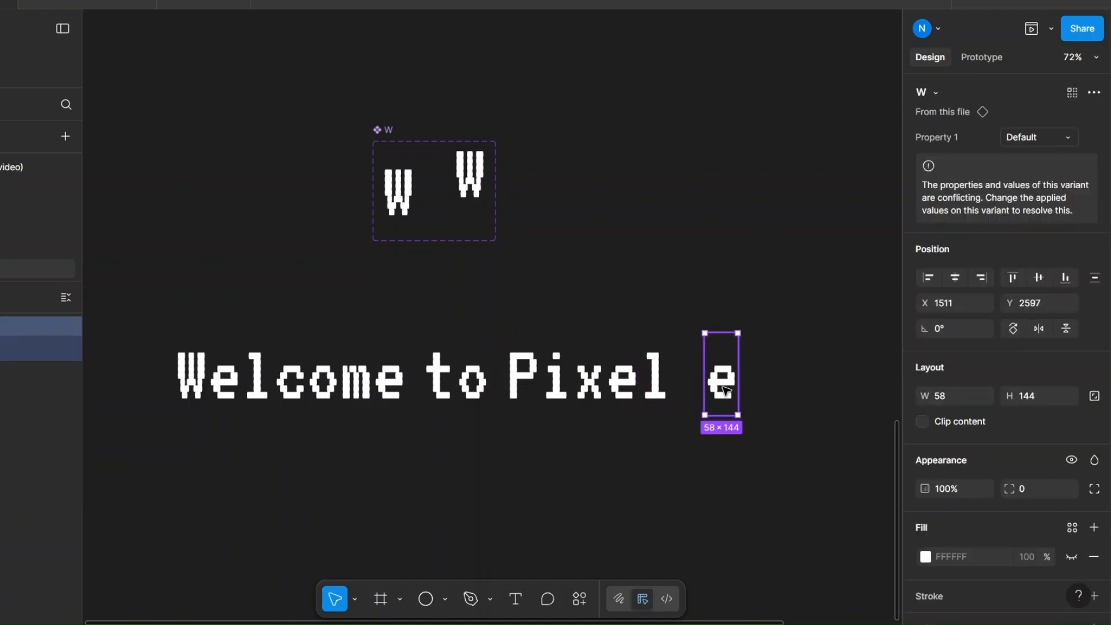
{"action": "key", "text": "Delete"}
- Duplicate the Welcome group once more and place the copy directly after Pixel
{"action": "left_click", "coordinate": [596, 386]}
{"action": "left_click_drag", "start_coordinate": [292, 386], "coordinate": [793, 393]}
{"action": "scroll", "coordinate": [497, 392], "scroll_direction": "right", "scroll_amount": 5}
- Change the second to fifth letters of this copy to o, r, l and d to spell World
{"action": "double_click", "coordinate": [497, 392]}
{"action": "double_click", "coordinate": [498, 392]}
{"action": "type", "text": "o"}
{"action": "double_click", "coordinate": [516, 388]}
{"action": "type", "text": "r"}
{"action": "double_click", "coordinate": [549, 393]}
{"action": "type", "text": "l"}
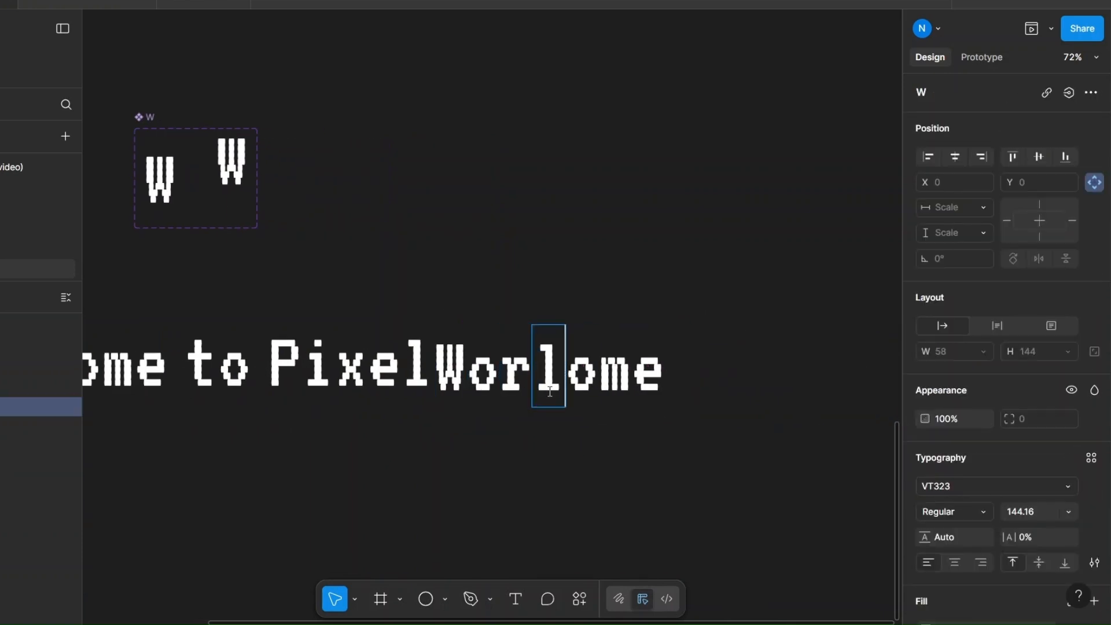
{"action": "double_click", "coordinate": [582, 376]}
{"action": "type", "text": "d"}
- Delete the leftover m and e after the word World
{"action": "left_click", "coordinate": [615, 376]}
{"action": "key", "text": "Delete"}
{"action": "left_click", "coordinate": [650, 368]}
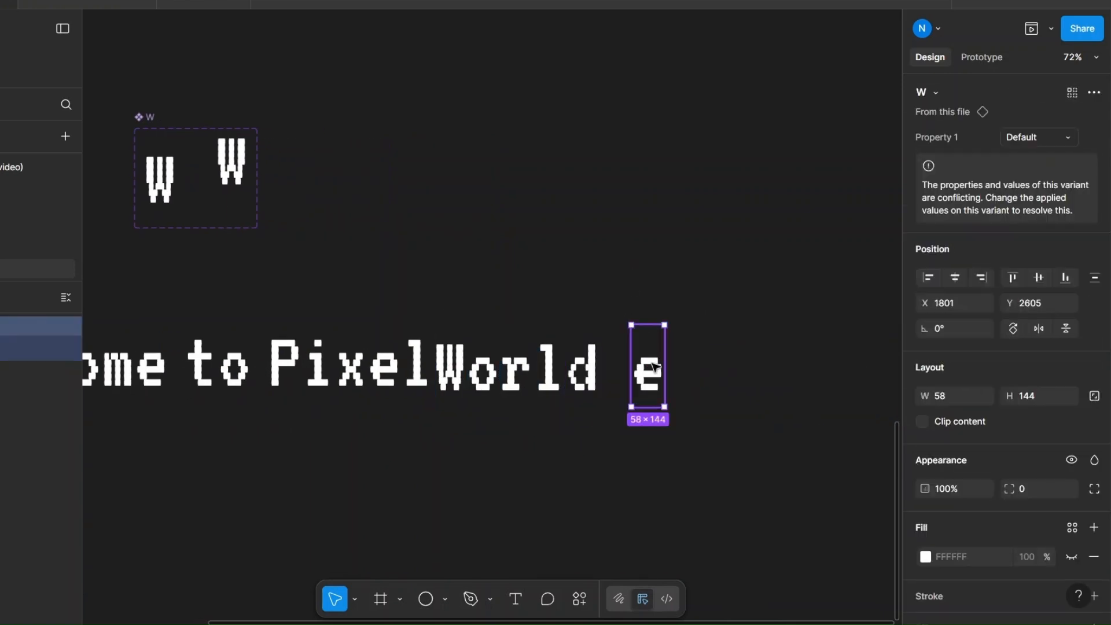
{"action": "key", "text": "Delete"}
- Set the horizontal spacing between the four word groups Welcome, to, Pixel and World to 70
{"action": "left_click_drag", "start_coordinate": [364, 481], "coordinate": [551, 458]}
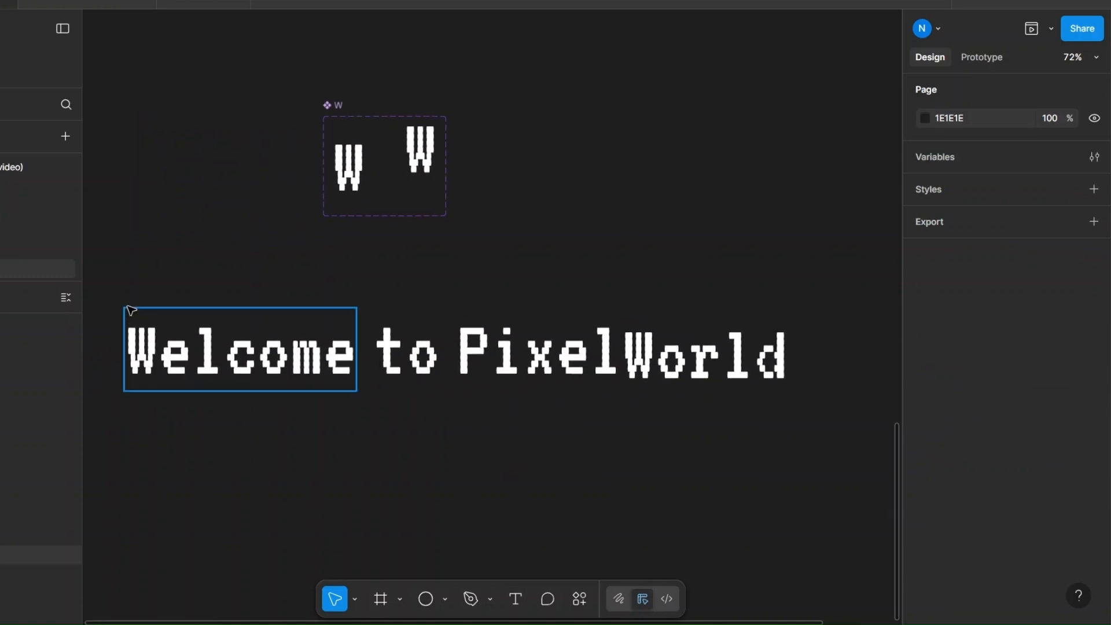
{"action": "left_click_drag", "start_coordinate": [115, 277], "coordinate": [793, 399]}
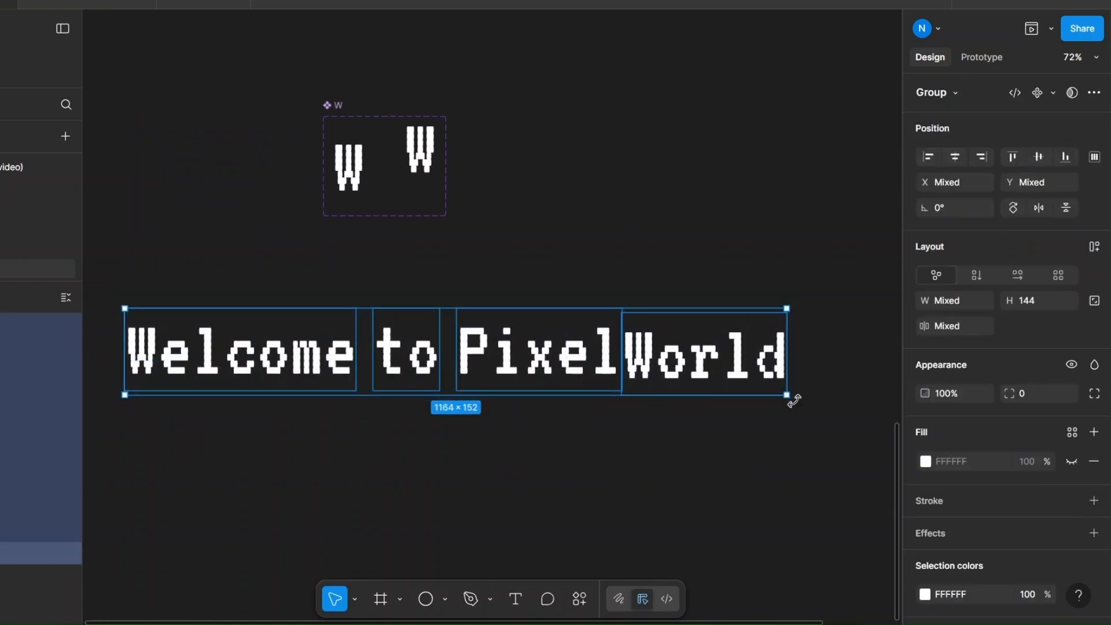
{"action": "left_click", "coordinate": [946, 326]}
{"action": "type", "text": "7"}
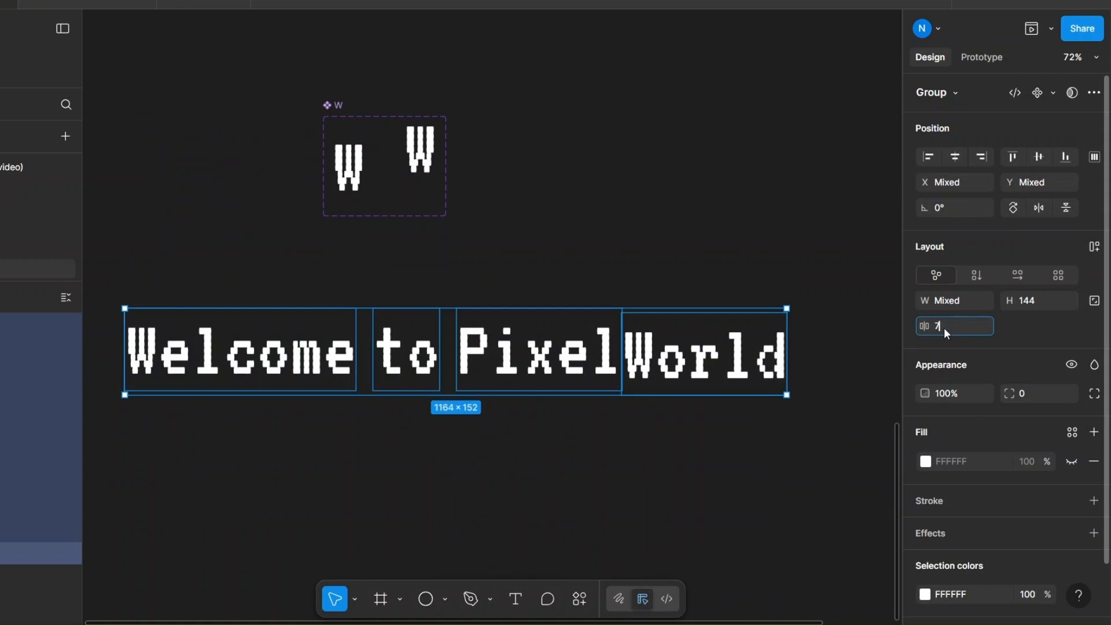
{"action": "type", "text": "0"}
{"action": "key", "text": "Return"}
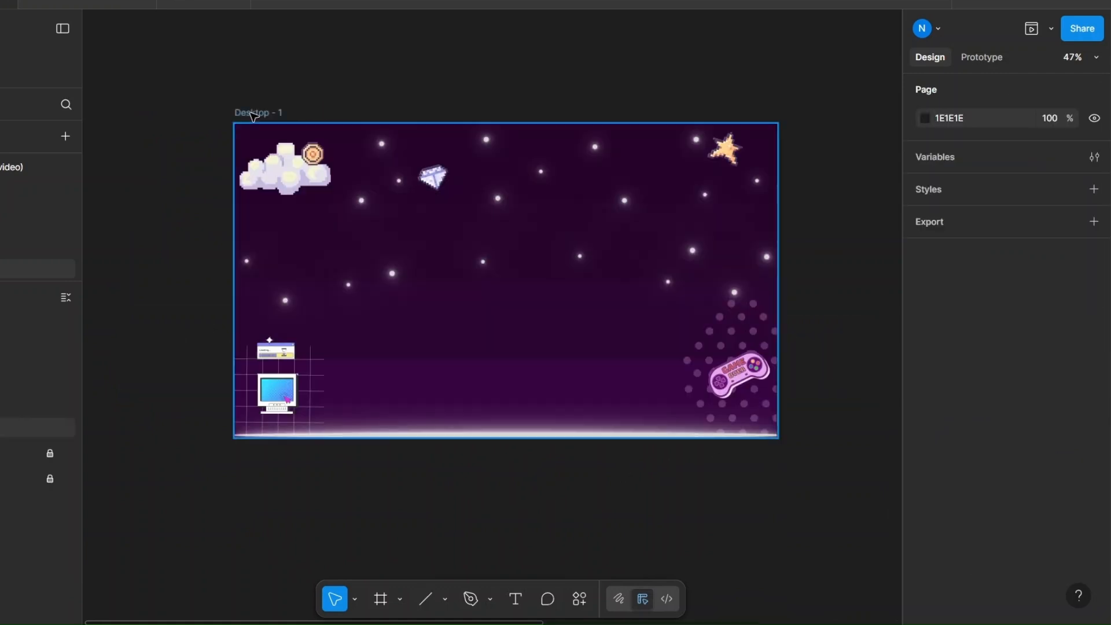
- Paste the four word groups into the Desktop - 1 frame, centered horizontally and above the frame's middle
{"action": "left_click", "coordinate": [253, 114]}
{"action": "key", "text": "ctrl+v"}
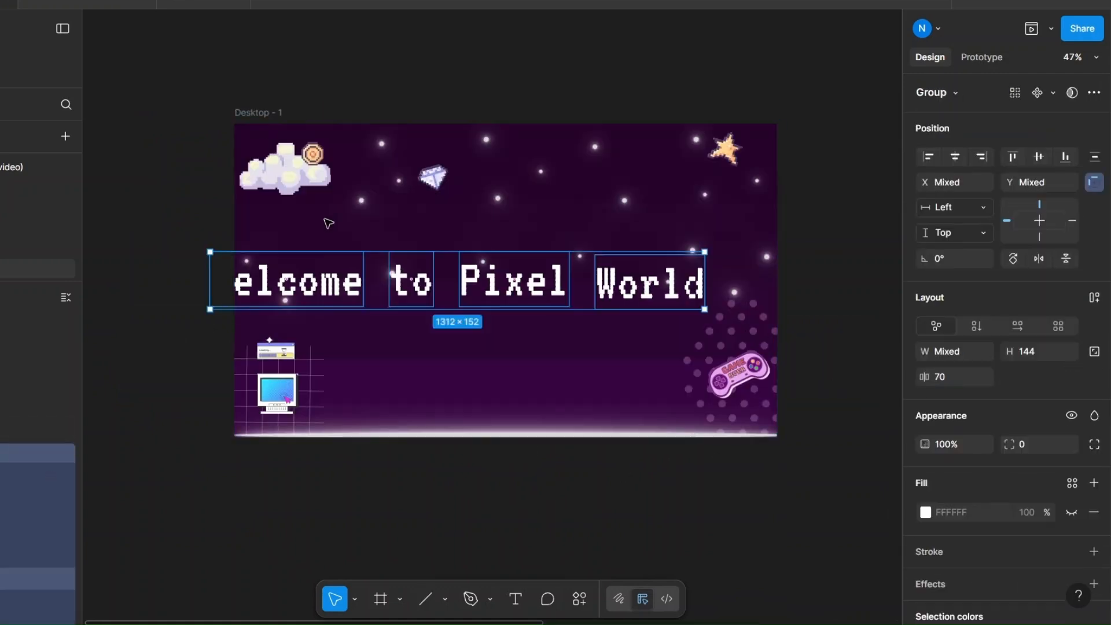
{"action": "left_click", "coordinate": [965, 158]}
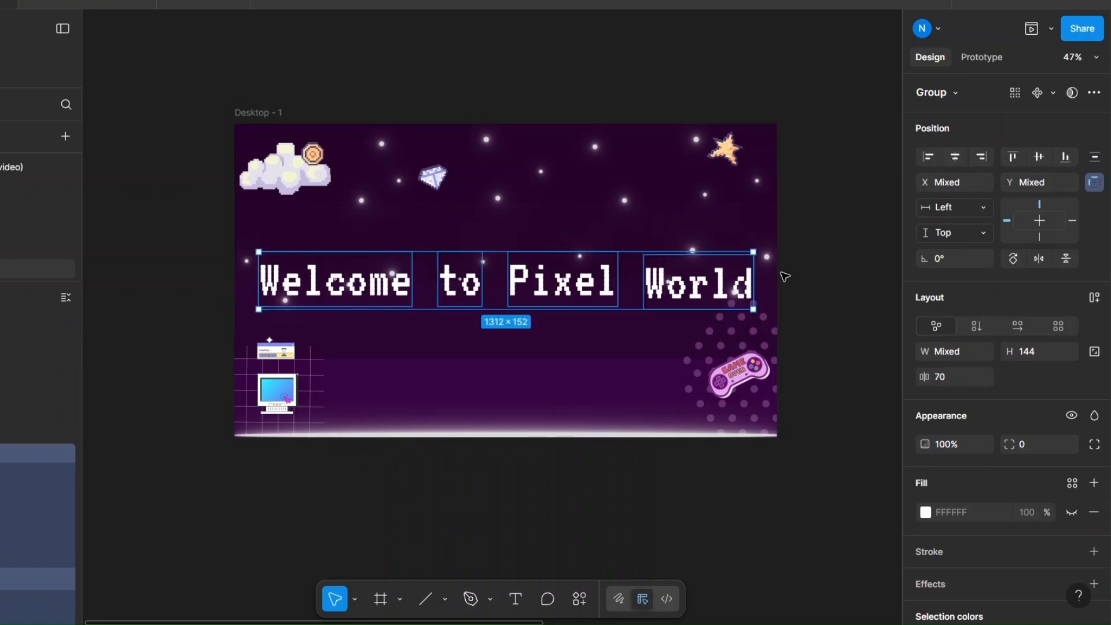
{"action": "left_click_drag", "start_coordinate": [566, 289], "coordinate": [565, 238]}
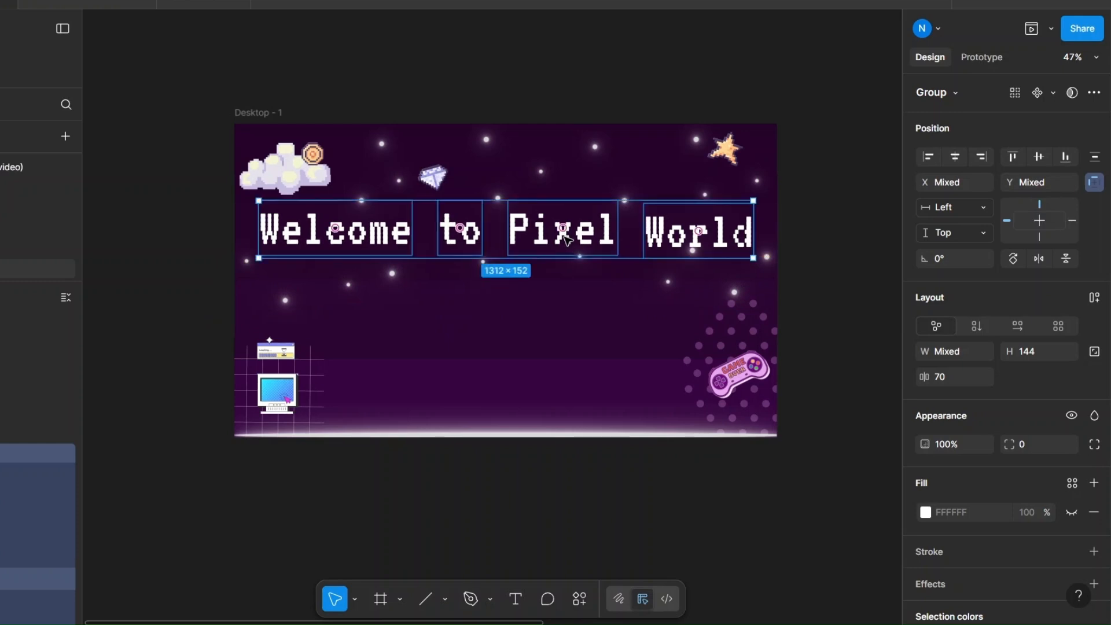
- Reduce the spacing between the four words to 55 and center them horizontally in the frame again
{"action": "left_click", "coordinate": [940, 377]}
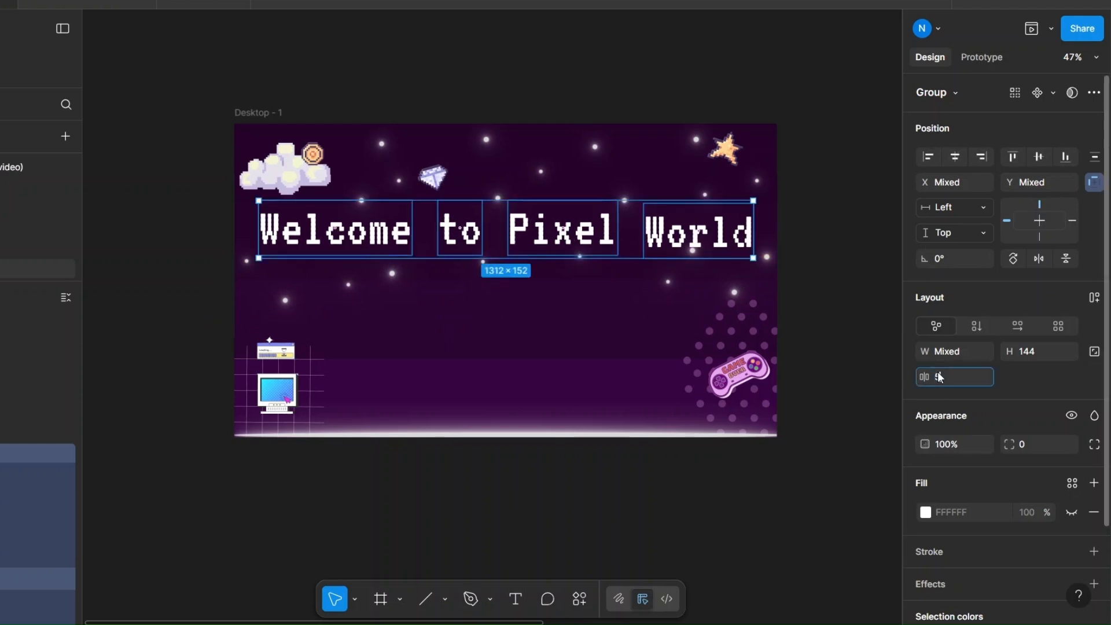
{"action": "type", "text": "55"}
{"action": "key", "text": "Return"}
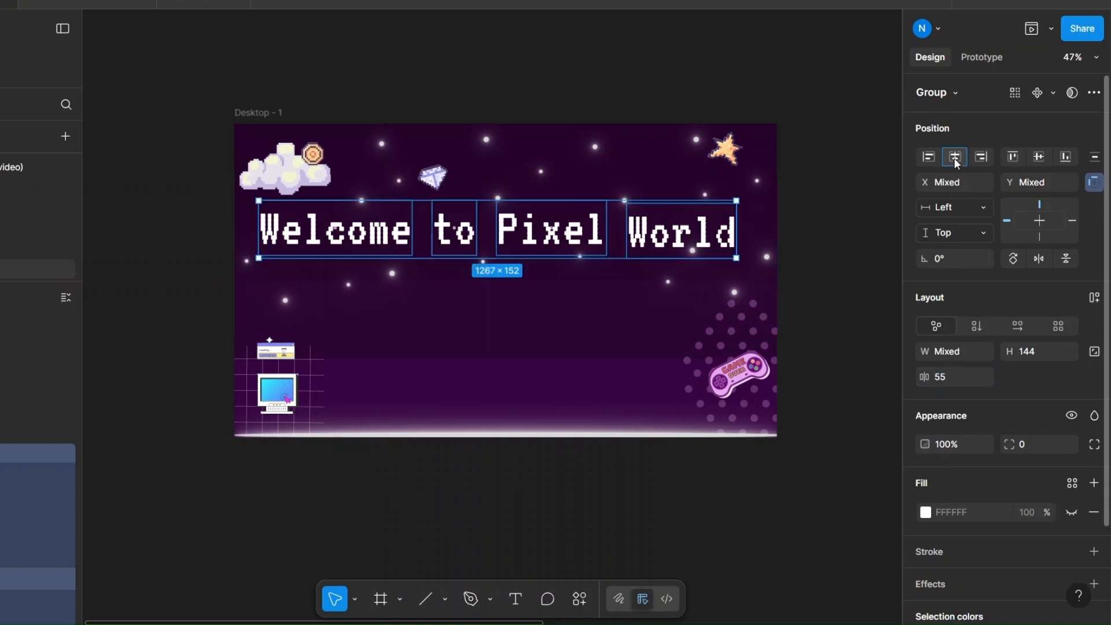
{"action": "left_click", "coordinate": [955, 160]}
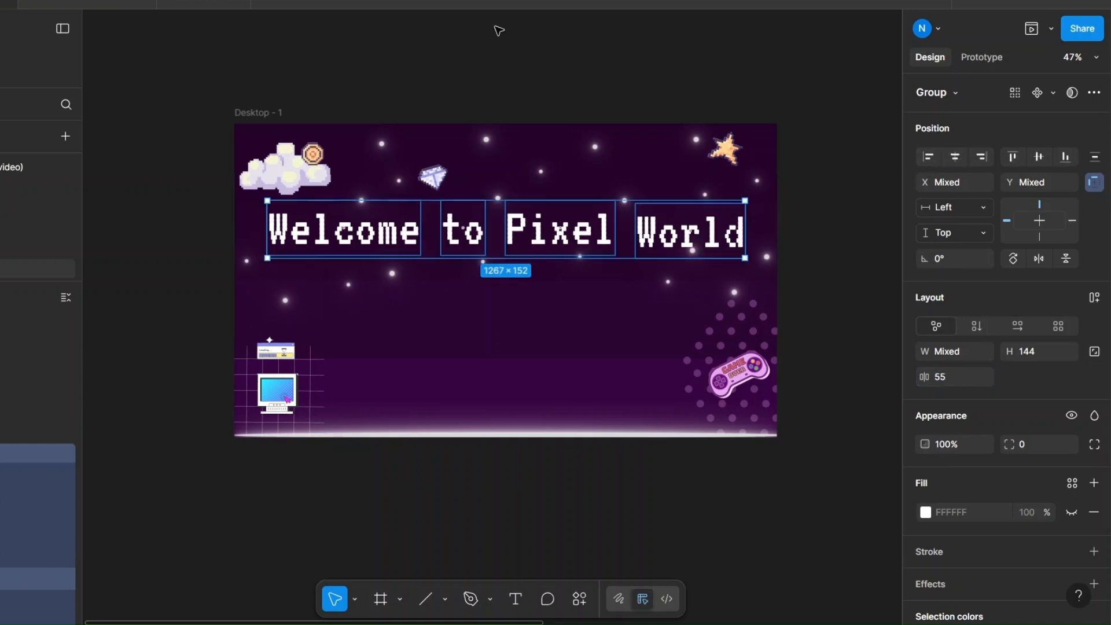
{"action": "left_click", "coordinate": [425, 96]}
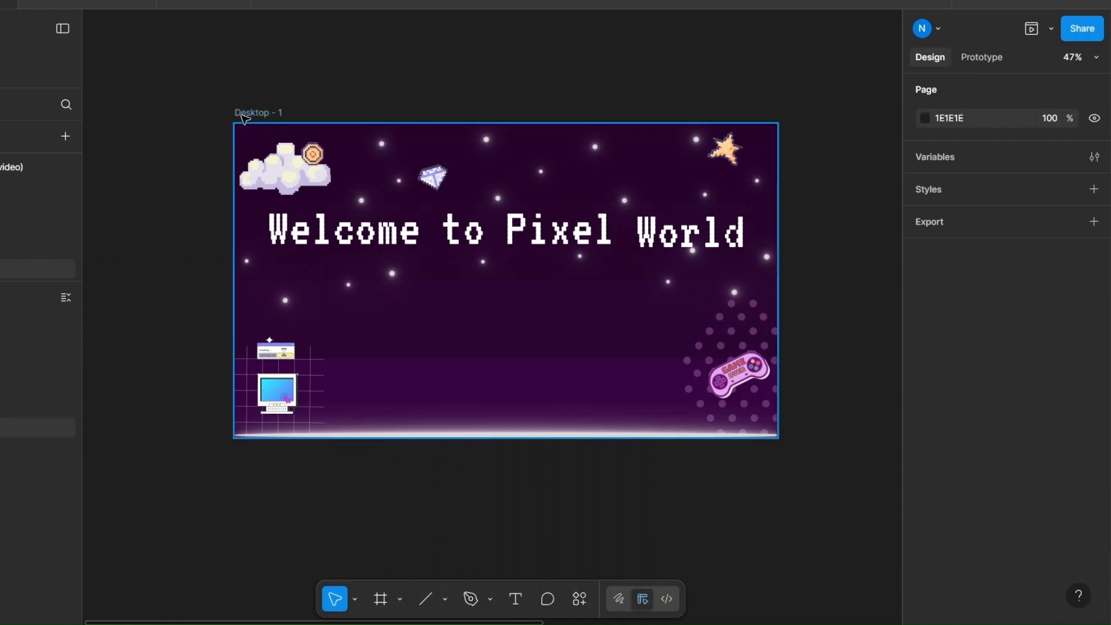
- Paste the Ready to Play? button into the Desktop - 1 frame, centered below the heading
{"action": "left_click", "coordinate": [261, 114]}
{"action": "key", "text": "ctrl+v"}
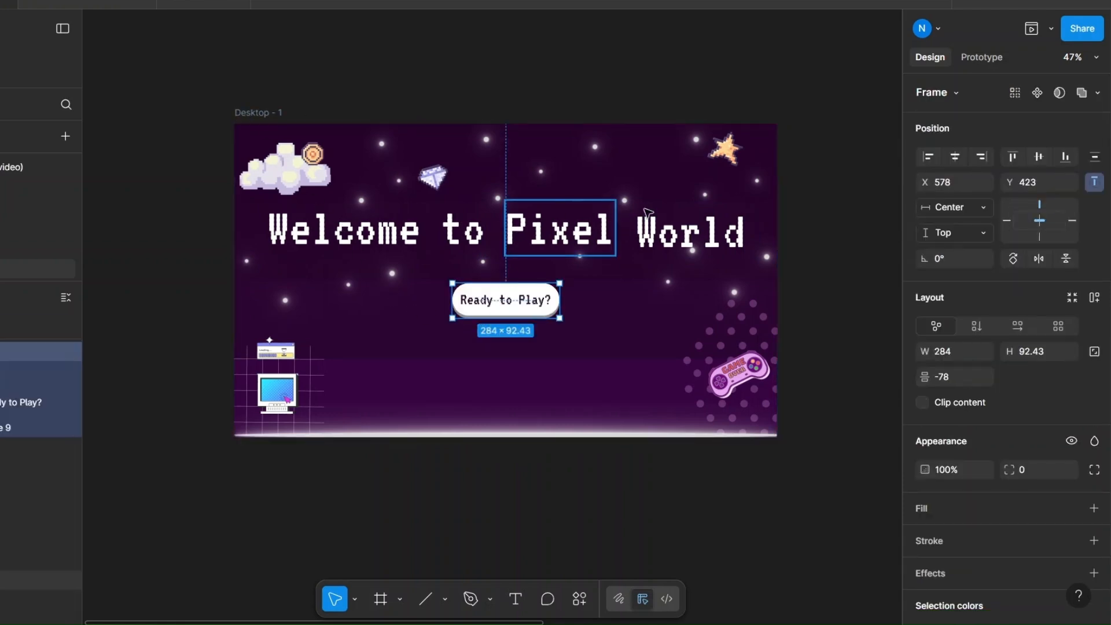
{"action": "left_click", "coordinate": [814, 256]}
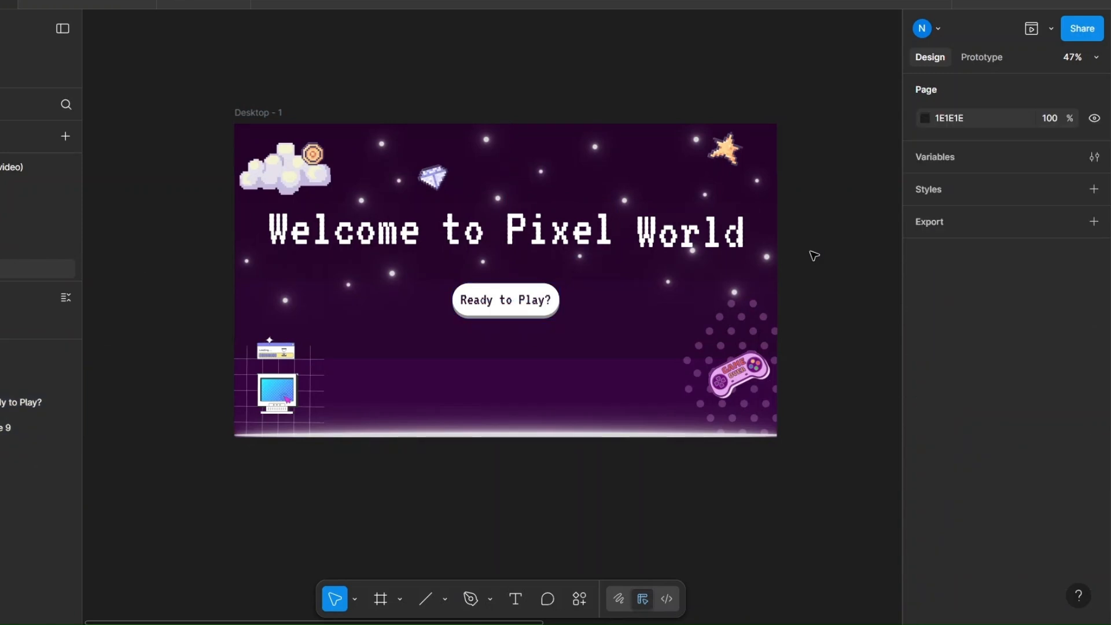
- Align the word World with the other words and set the Y position of all four words to 215
{"action": "left_click", "coordinate": [707, 241]}
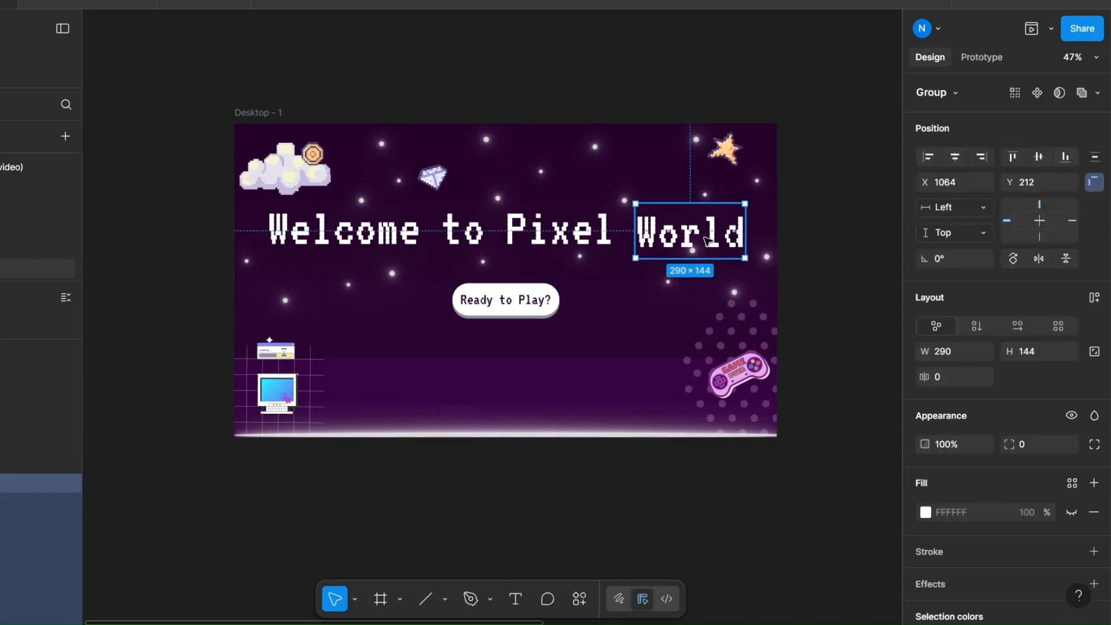
{"action": "left_click_drag", "start_coordinate": [706, 239], "coordinate": [712, 239]}
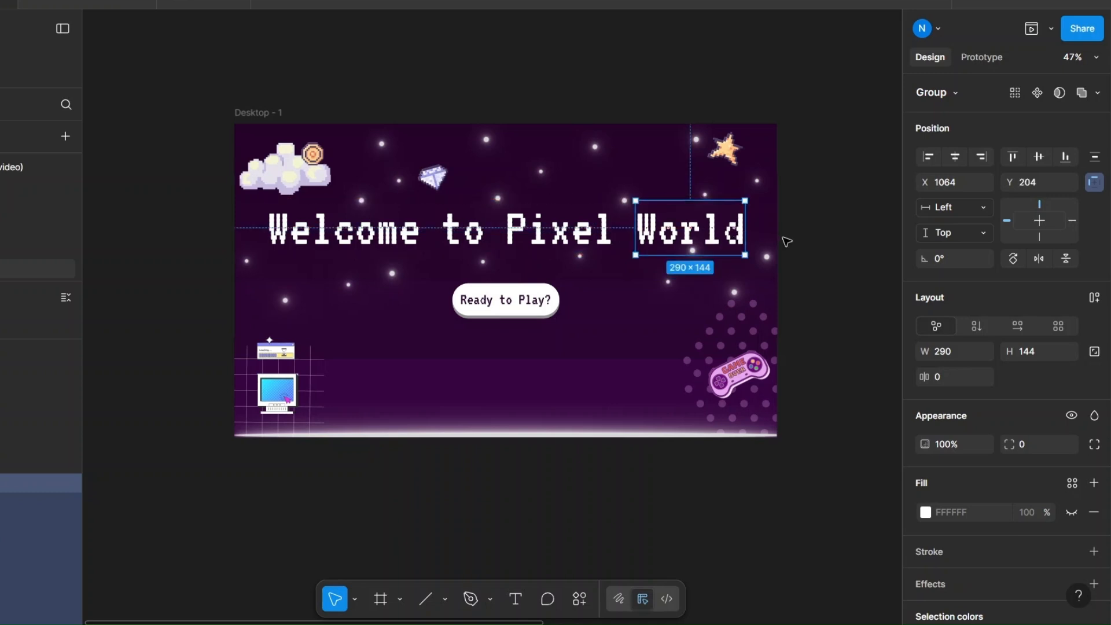
{"action": "left_click", "coordinate": [538, 243], "text": "shift"}
{"action": "left_click", "coordinate": [364, 241], "text": "shift"}
{"action": "left_click", "coordinate": [463, 232], "text": "shift"}
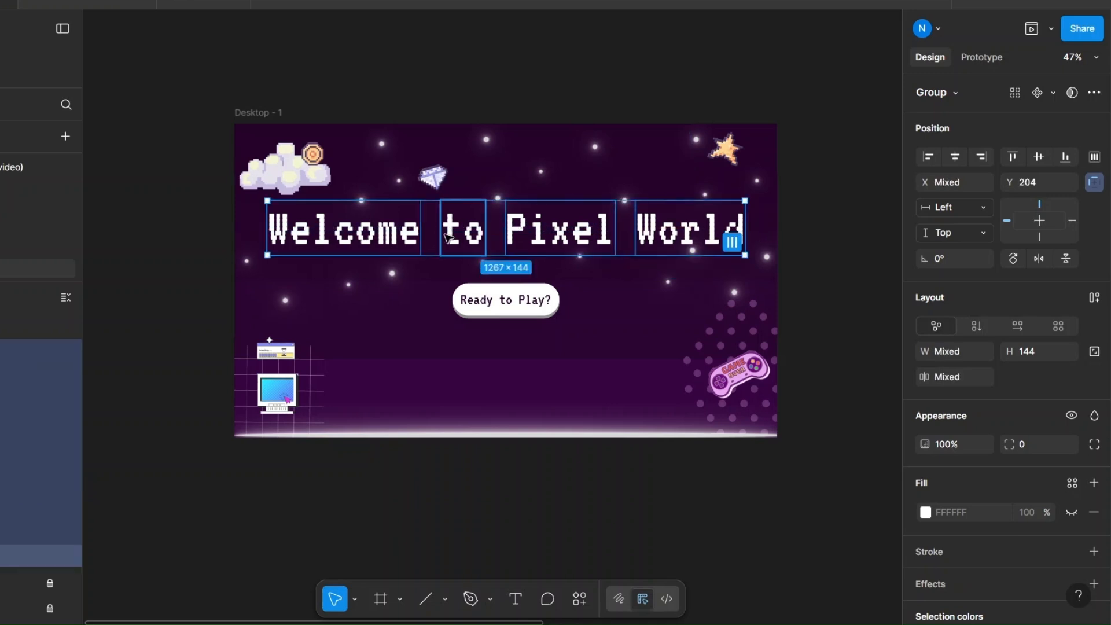
{"action": "left_click", "coordinate": [1039, 186]}
{"action": "type", "text": "215"}
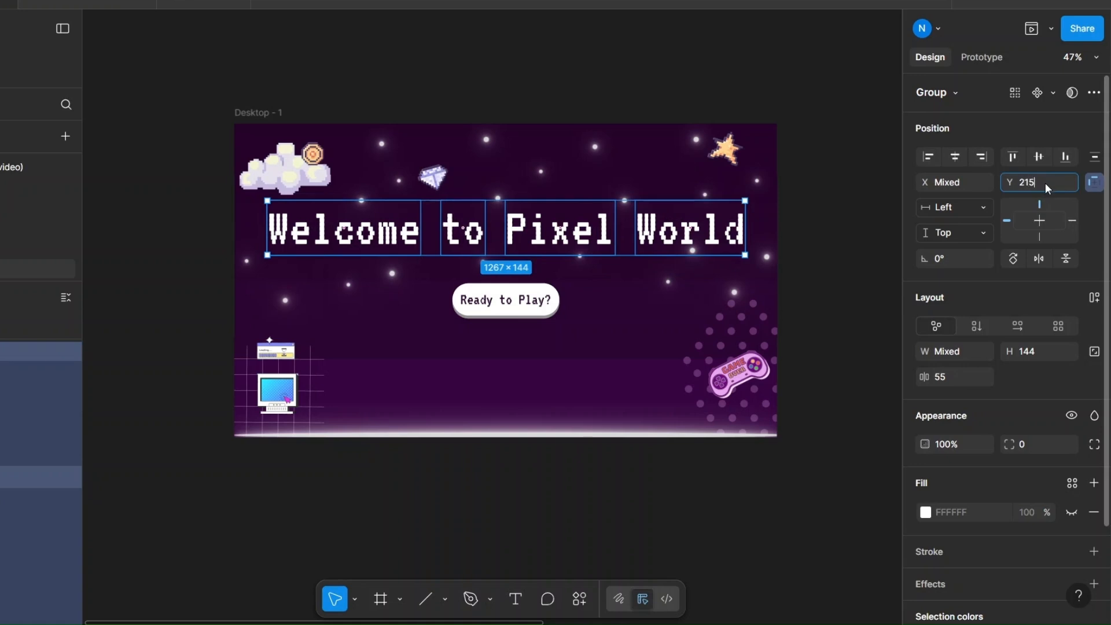
{"action": "key", "text": "Return"}
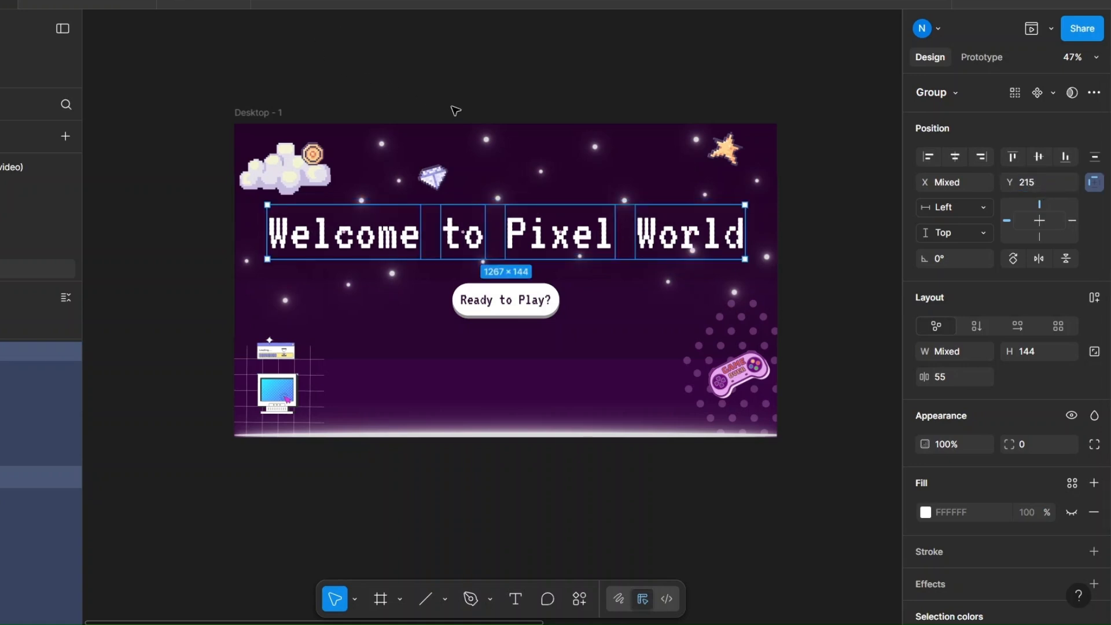
{"action": "left_click", "coordinate": [458, 92]}
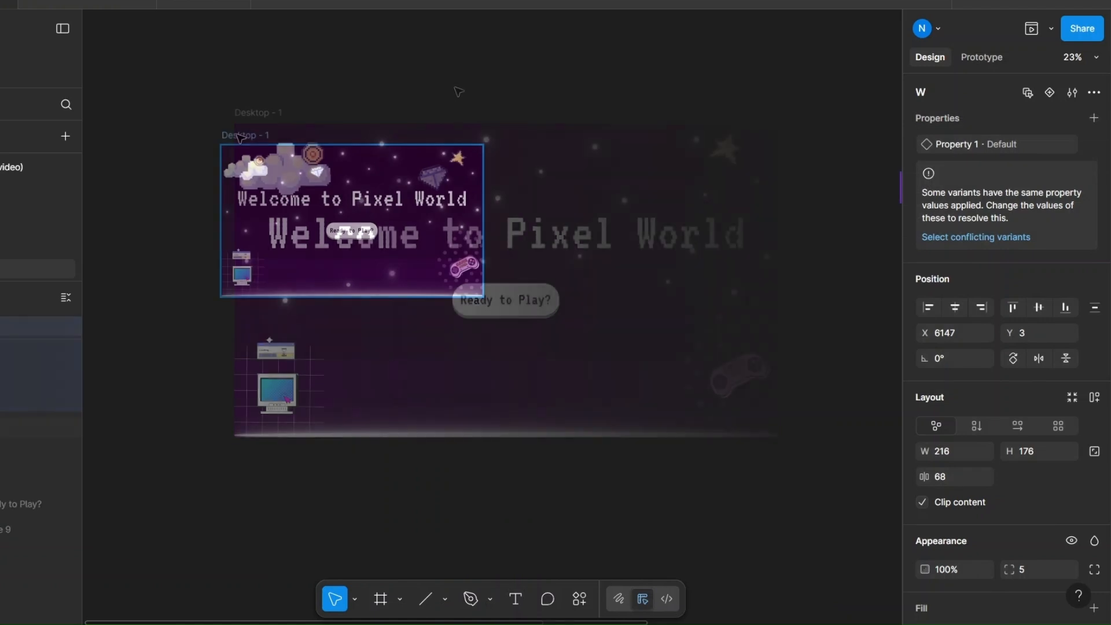
- Duplicate the Desktop - 1 frame and place the copy to its right
{"action": "left_click", "coordinate": [235, 136]}
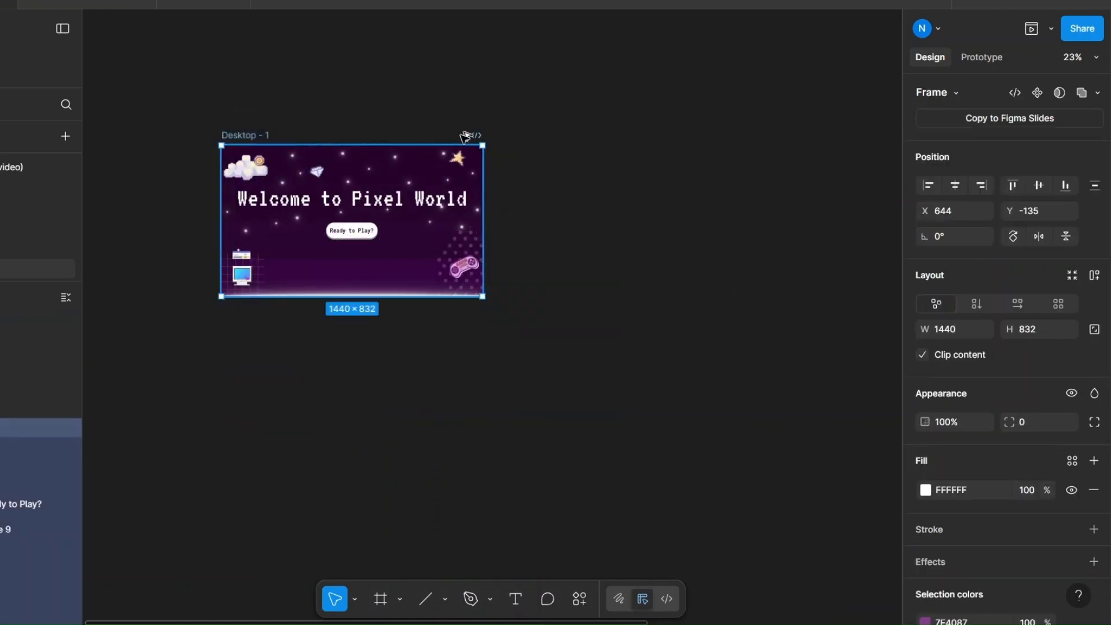
{"action": "left_click_drag", "start_coordinate": [466, 137], "coordinate": [617, 138]}
{"action": "left_click", "coordinate": [696, 99]}
- Move the Welcome group in Desktop - 2 straight down to the frame's lower edge, at Y 707
{"action": "scroll", "coordinate": [530, 112], "scroll_direction": "right", "scroll_amount": 5}
{"action": "scroll", "coordinate": [405, 219], "scroll_direction": "up", "scroll_amount": 5}
{"action": "left_click", "coordinate": [352, 185]}
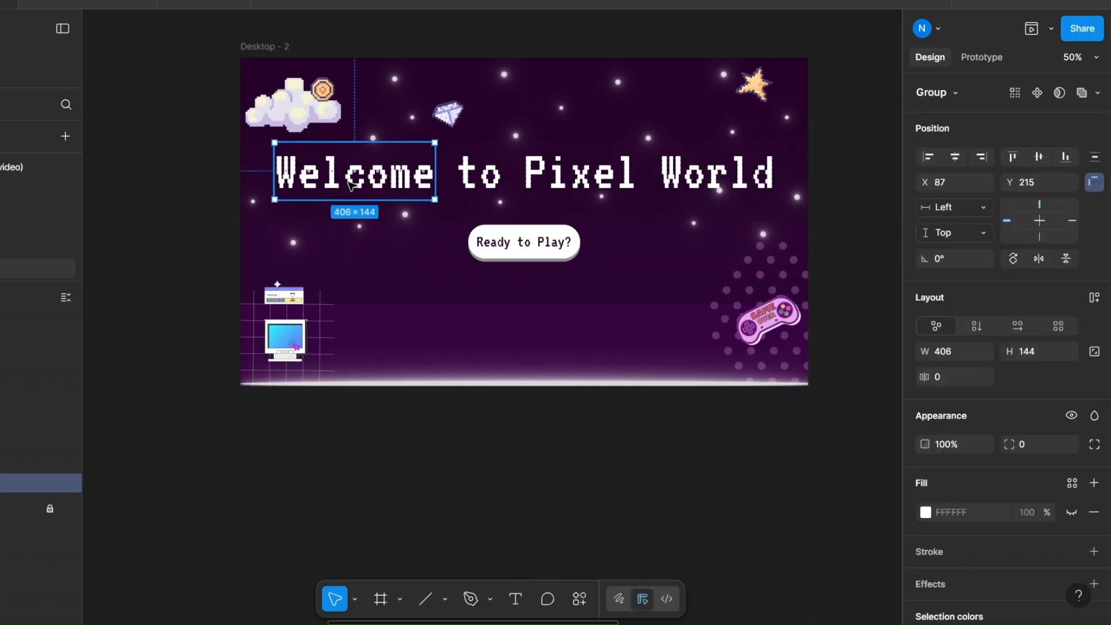
{"action": "left_click_drag", "start_coordinate": [351, 185], "coordinate": [375, 380]}
- Tilt the W of the lowered Welcome counterclockwise and its l strongly clockwise
{"action": "scroll", "coordinate": [370, 373], "scroll_direction": "up", "scroll_amount": 5}
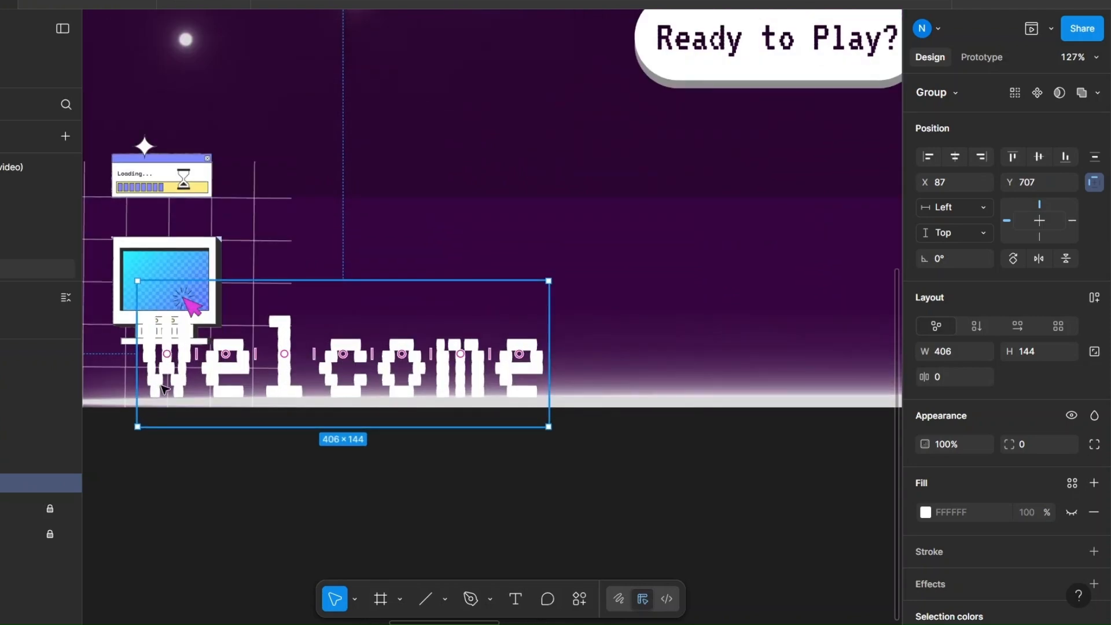
{"action": "double_click", "coordinate": [164, 388]}
{"action": "left_click_drag", "start_coordinate": [131, 273], "coordinate": [104, 291]}
{"action": "left_click", "coordinate": [283, 374]}
{"action": "left_click_drag", "start_coordinate": [316, 274], "coordinate": [382, 332]}
- Raise the first e of the lowered Welcome by about 30 px above the other letters
{"action": "left_click", "coordinate": [219, 337]}
{"action": "key", "text": "Up"}
{"action": "key", "text": "Up"}
{"action": "key", "text": "Up"}
{"action": "key", "text": "Up"}
{"action": "key", "text": "Up"}
{"action": "key", "text": "Up"}
{"action": "key", "text": "Up"}
{"action": "key", "text": "Up"}
{"action": "key", "text": "Up"}
{"action": "key", "text": "Up"}
{"action": "key", "text": "Up"}
{"action": "key", "text": "Up"}
{"action": "key", "text": "Up"}
{"action": "key", "text": "Up"}
{"action": "key", "text": "Up"}
{"action": "key", "text": "Up"}
{"action": "key", "text": "Up"}
{"action": "key", "text": "Up"}
{"action": "key", "text": "Up"}
{"action": "key", "text": "Up"}
{"action": "key", "text": "Up"}
{"action": "key", "text": "Up"}
{"action": "key", "text": "Up"}
{"action": "key", "text": "Up"}
{"action": "key", "text": "Up"}
{"action": "key", "text": "Up"}
{"action": "key", "text": "Up"}
{"action": "key", "text": "Up"}
{"action": "key", "text": "Up"}
{"action": "key", "text": "Up"}
- Fine-tune the rotation of the letter l and tilt the raised e counterclockwise
{"action": "left_click", "coordinate": [280, 356]}
{"action": "left_click_drag", "start_coordinate": [333, 275], "coordinate": [340, 279]}
{"action": "left_click", "coordinate": [165, 352]}
{"action": "left_click_drag", "start_coordinate": [249, 296], "coordinate": [245, 226]}
- Tilt the c counterclockwise, the m slightly clockwise and the last e of Welcome to 27.67°
{"action": "left_click", "coordinate": [351, 346]}
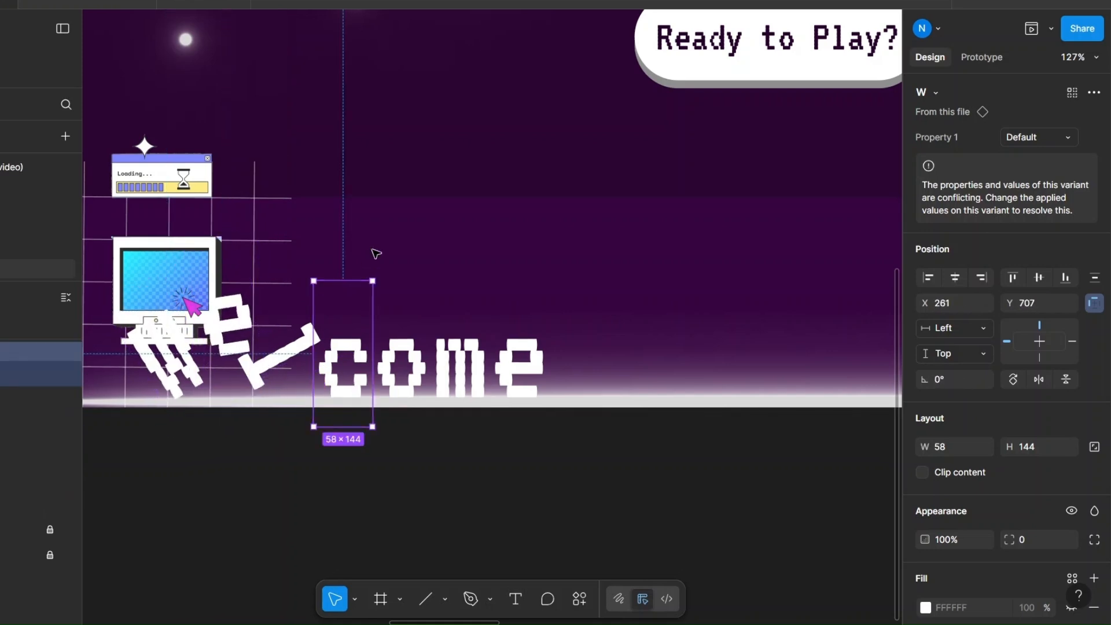
{"action": "left_click_drag", "start_coordinate": [377, 273], "coordinate": [342, 265]}
{"action": "key", "text": "Tab"}
{"action": "key", "text": "Tab"}
{"action": "left_click_drag", "start_coordinate": [496, 267], "coordinate": [442, 291]}
{"action": "left_click", "coordinate": [525, 367]}
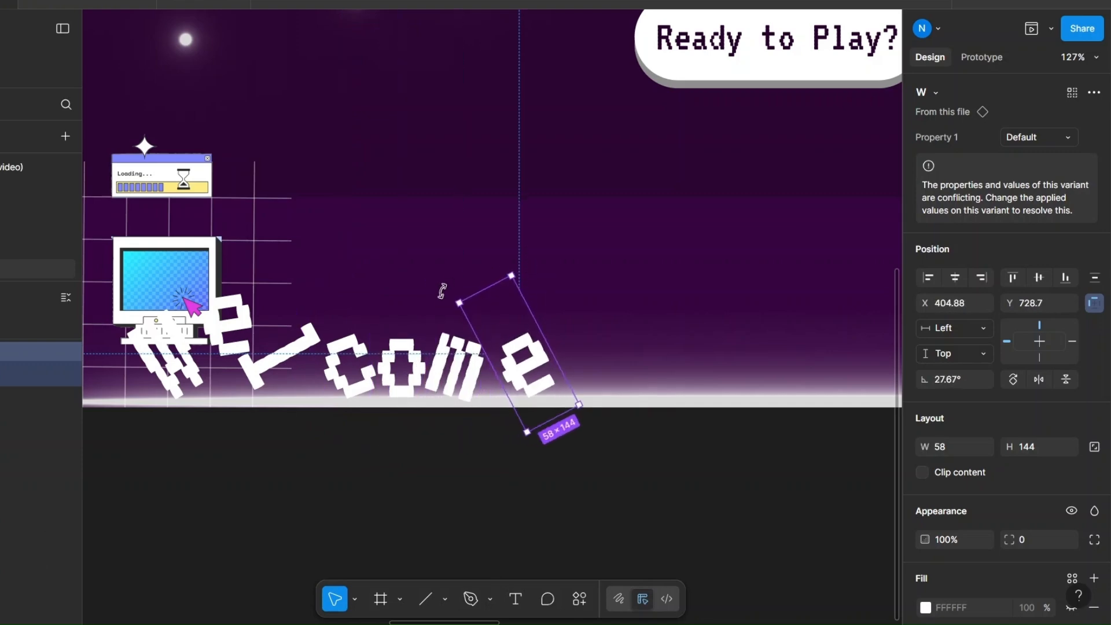
{"action": "left_click", "coordinate": [431, 459]}
- Move the words to, Pixel and World together down to the lower edge of Desktop - 2, level with Welcome
{"action": "scroll", "coordinate": [432, 468], "scroll_direction": "down", "scroll_amount": 1}
{"action": "scroll", "coordinate": [431, 468], "scroll_direction": "down", "scroll_amount": 5}
{"action": "left_click", "coordinate": [493, 305]}
{"action": "left_click", "coordinate": [564, 301], "text": "shift"}
{"action": "left_click", "coordinate": [634, 297], "text": "shift"}
{"action": "left_click_drag", "start_coordinate": [635, 298], "coordinate": [640, 438]}
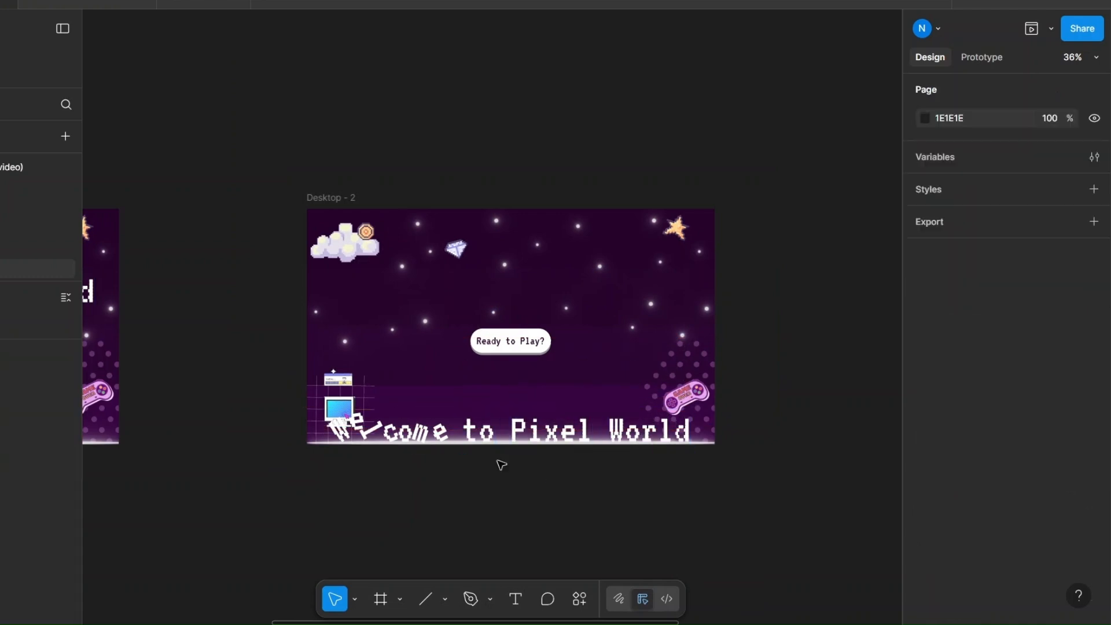
{"action": "left_click", "coordinate": [497, 463]}
- Tilt the t of the lowered word to clockwise and its o counterclockwise
{"action": "scroll", "coordinate": [474, 446], "scroll_direction": "up", "scroll_amount": 6}
{"action": "double_click", "coordinate": [459, 389]}
{"action": "left_click_drag", "start_coordinate": [512, 258], "coordinate": [573, 310]}
{"action": "left_click", "coordinate": [563, 353]}
{"action": "left_click_drag", "start_coordinate": [486, 266], "coordinate": [449, 300]}
{"action": "left_click", "coordinate": [532, 501]}
- Tilt the P of Pixel clockwise, its i counterclockwise and its x counterclockwise to 19.21°
{"action": "scroll", "coordinate": [538, 504], "scroll_direction": "right", "scroll_amount": 5}
{"action": "double_click", "coordinate": [435, 294]}
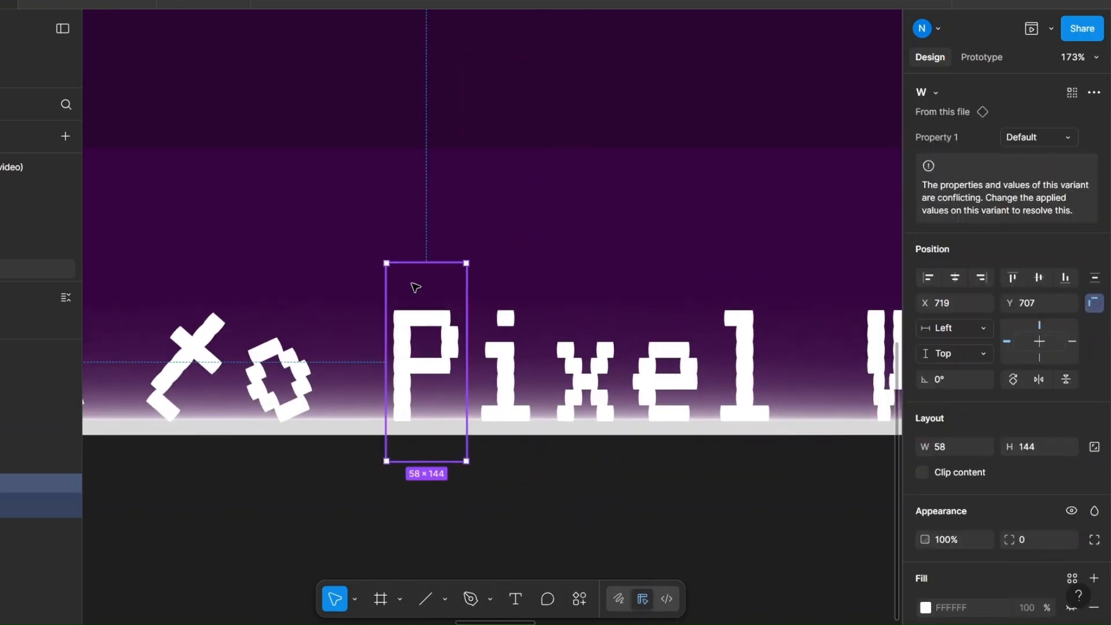
{"action": "left_click_drag", "start_coordinate": [384, 254], "coordinate": [430, 270]}
{"action": "left_click", "coordinate": [588, 380]}
{"action": "left_click_drag", "start_coordinate": [542, 258], "coordinate": [507, 275]}
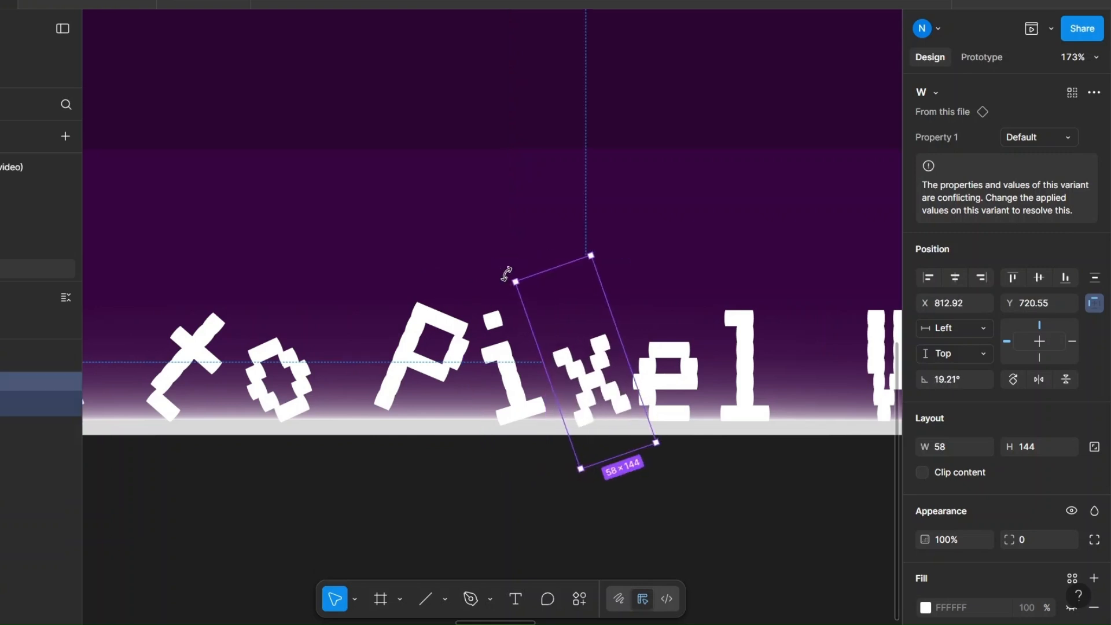
- Tilt the e of Pixel clockwise and its l strongly counterclockwise so both look fallen on the floor
{"action": "left_click", "coordinate": [665, 379]}
{"action": "left_click_drag", "start_coordinate": [710, 258], "coordinate": [671, 499]}
{"action": "left_click", "coordinate": [746, 356]}
{"action": "left_click", "coordinate": [688, 505]}
- Tilt the W of World clockwise and its o counterclockwise to 13.05°
{"action": "left_click_drag", "start_coordinate": [759, 514], "coordinate": [311, 517]}
{"action": "double_click", "coordinate": [453, 370]}
{"action": "left_click_drag", "start_coordinate": [413, 257], "coordinate": [476, 273]}
{"action": "left_click", "coordinate": [529, 379]}
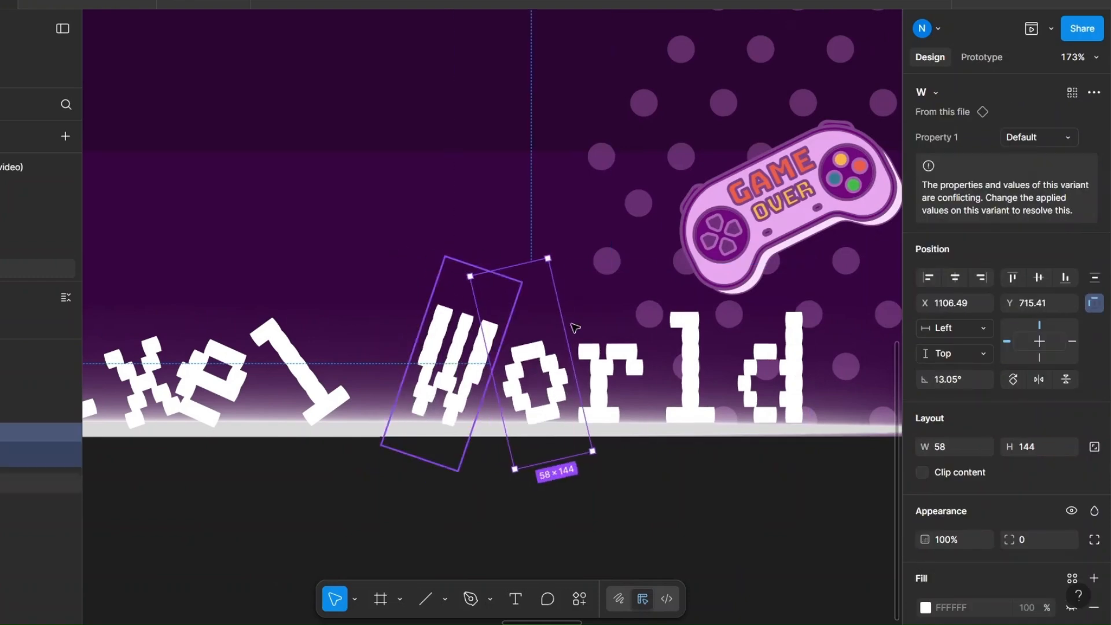
- Raise the r of World with a -15.33° rotation and tip the l counterclockwise until it lies down near the floor
{"action": "left_click", "coordinate": [607, 376]}
{"action": "left_click_drag", "start_coordinate": [570, 259], "coordinate": [585, 359]}
{"action": "left_click", "coordinate": [628, 255]}
{"action": "double_click", "coordinate": [688, 339]}
{"action": "key", "text": "Down"}
{"action": "key", "text": "Down"}
{"action": "key", "text": "Down"}
{"action": "key", "text": "Down"}
{"action": "key", "text": "Down"}
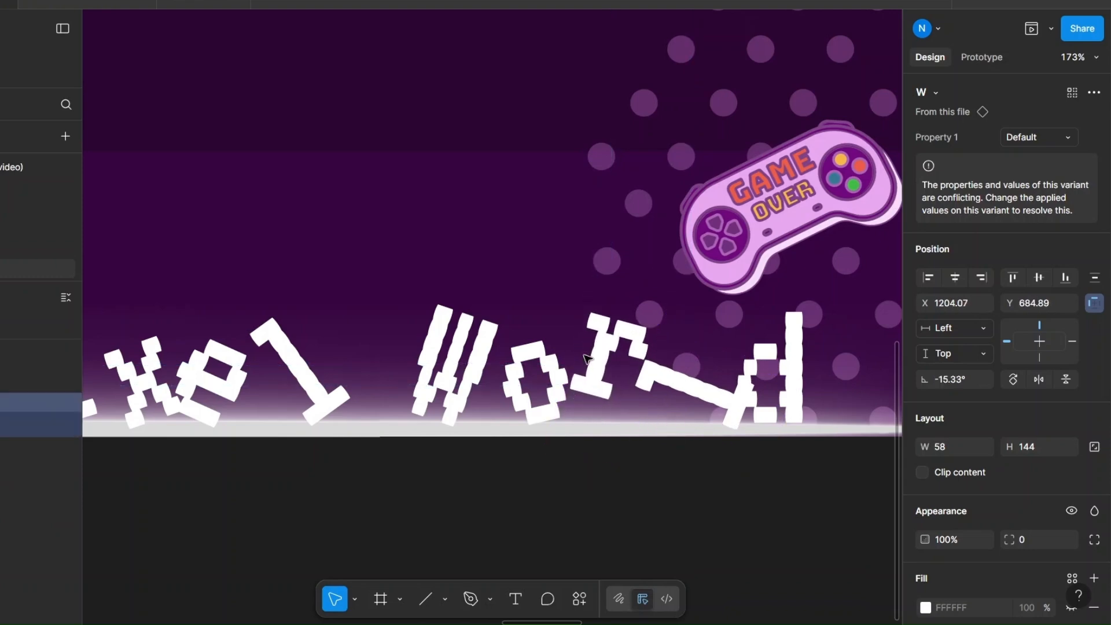
- Rotate the d of World onto its side and lower it to rest on the floor beside the fallen l
{"action": "left_click", "coordinate": [769, 343]}
{"action": "left_click_drag", "start_coordinate": [810, 264], "coordinate": [874, 353]}
{"action": "left_click_drag", "start_coordinate": [814, 377], "coordinate": [818, 415]}
{"action": "left_click_drag", "start_coordinate": [862, 278], "coordinate": [885, 325]}
{"action": "left_click", "coordinate": [820, 498]}
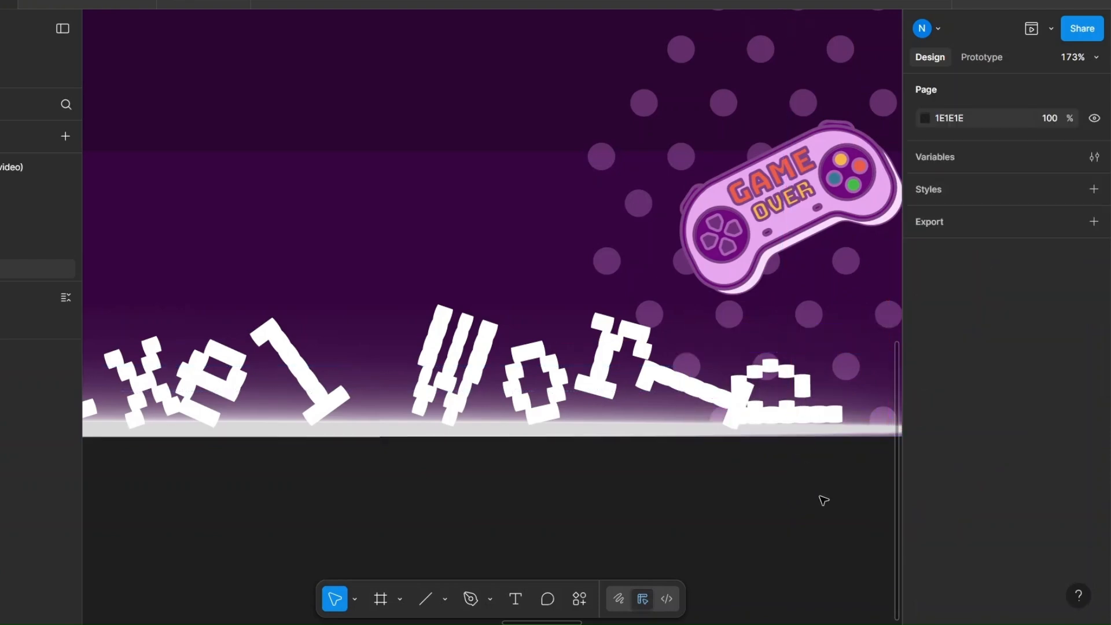
- Add a prototype connection from the Ready to Play? button on Desktop - 1 to the Desktop - 2 frame
{"action": "scroll", "coordinate": [824, 500], "scroll_direction": "down", "scroll_amount": 10}
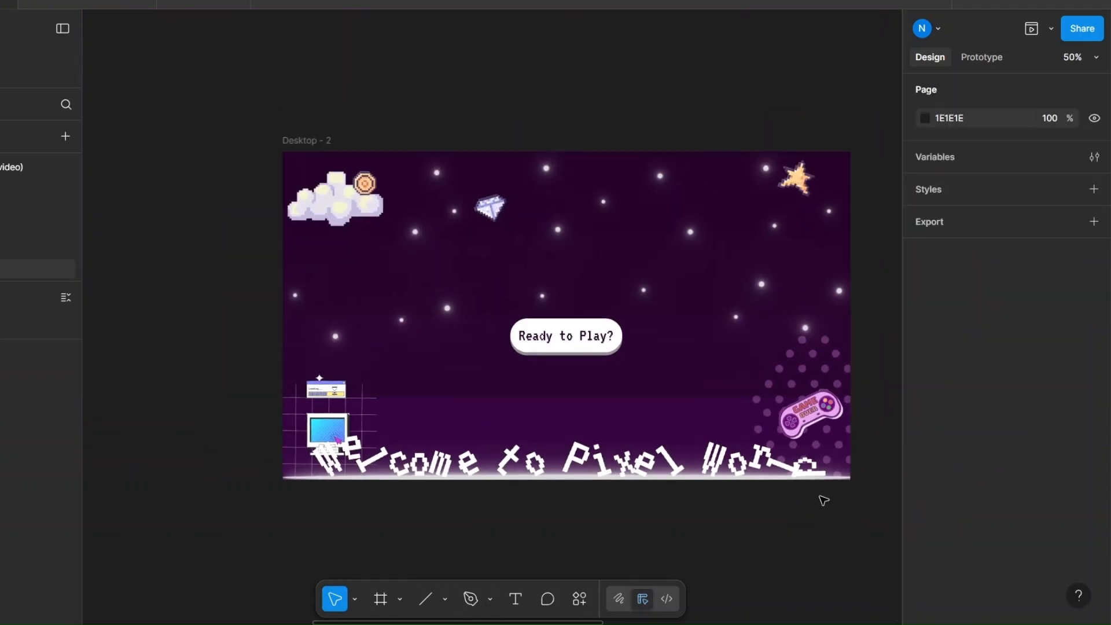
{"action": "scroll", "coordinate": [726, 495], "scroll_direction": "down", "scroll_amount": 8}
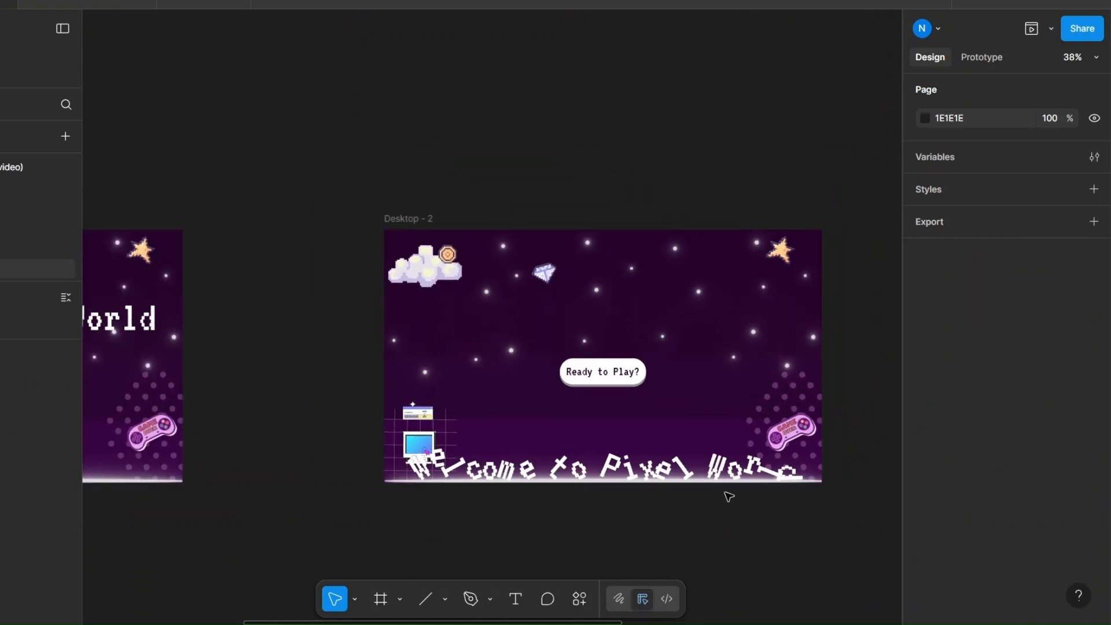
{"action": "left_click_drag", "start_coordinate": [491, 516], "coordinate": [471, 370]}
{"action": "key", "text": "shift+e"}
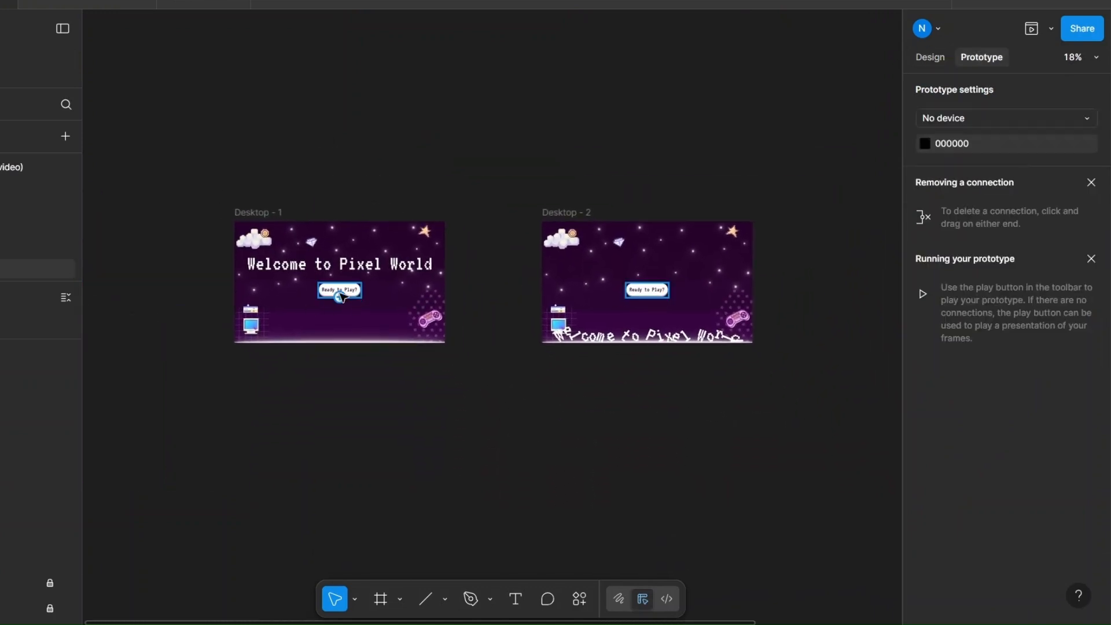
{"action": "left_click", "coordinate": [354, 291]}
{"action": "left_click_drag", "start_coordinate": [361, 290], "coordinate": [555, 296]}
{"action": "left_click_drag", "start_coordinate": [526, 335], "coordinate": [467, 140]}
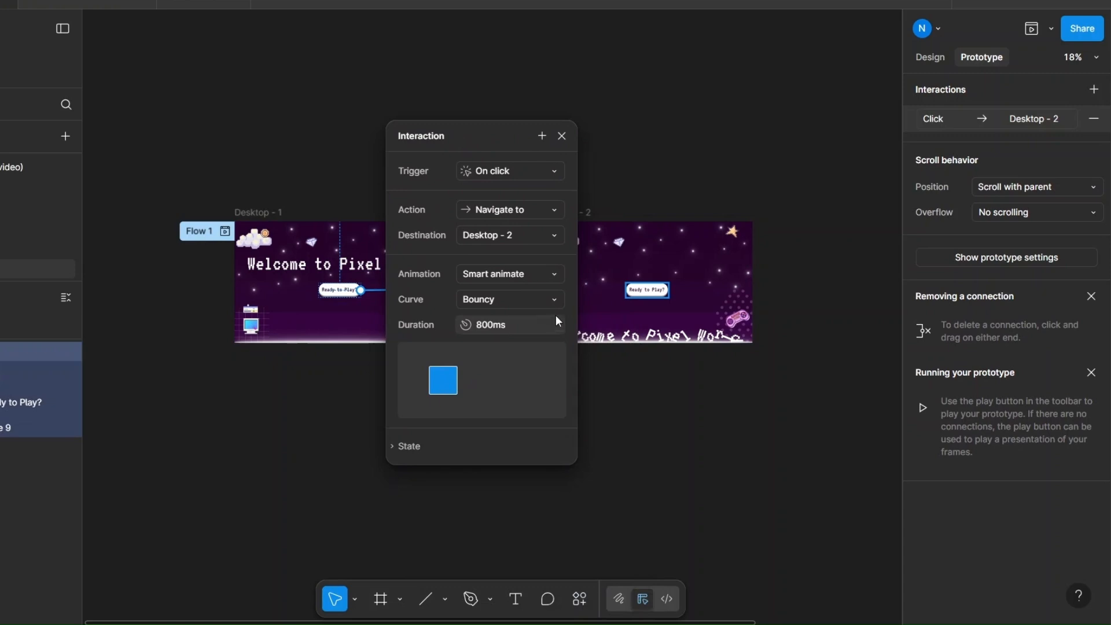
- Give the button's Smart animate transition a custom bezier curve of 0.33, 0, 0.15, 1.4 and a duration of 600 ms
{"action": "left_click", "coordinate": [558, 299]}
{"action": "left_click", "coordinate": [514, 231]}
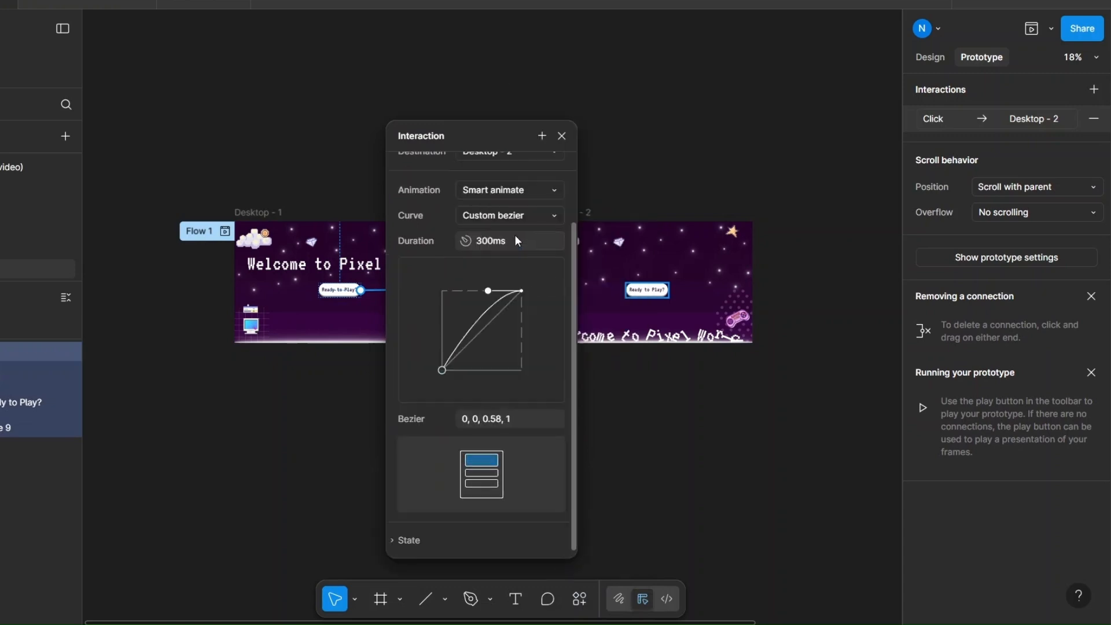
{"action": "left_click", "coordinate": [513, 414]}
{"action": "type", "text": "0.33, 0, 0.15, 1.4"}
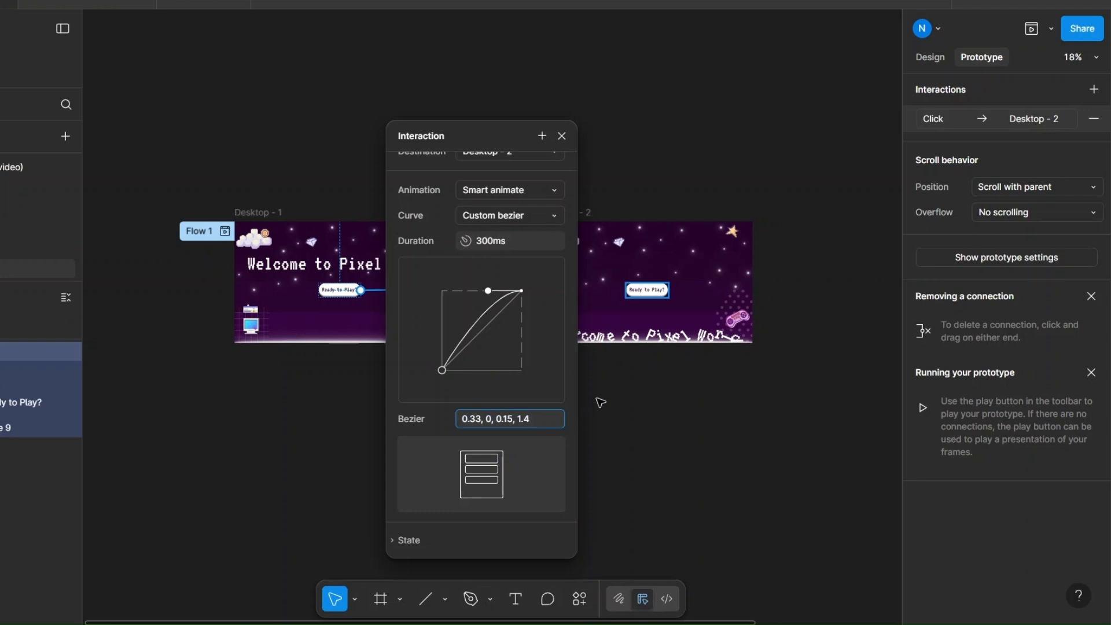
{"action": "left_click", "coordinate": [495, 242]}
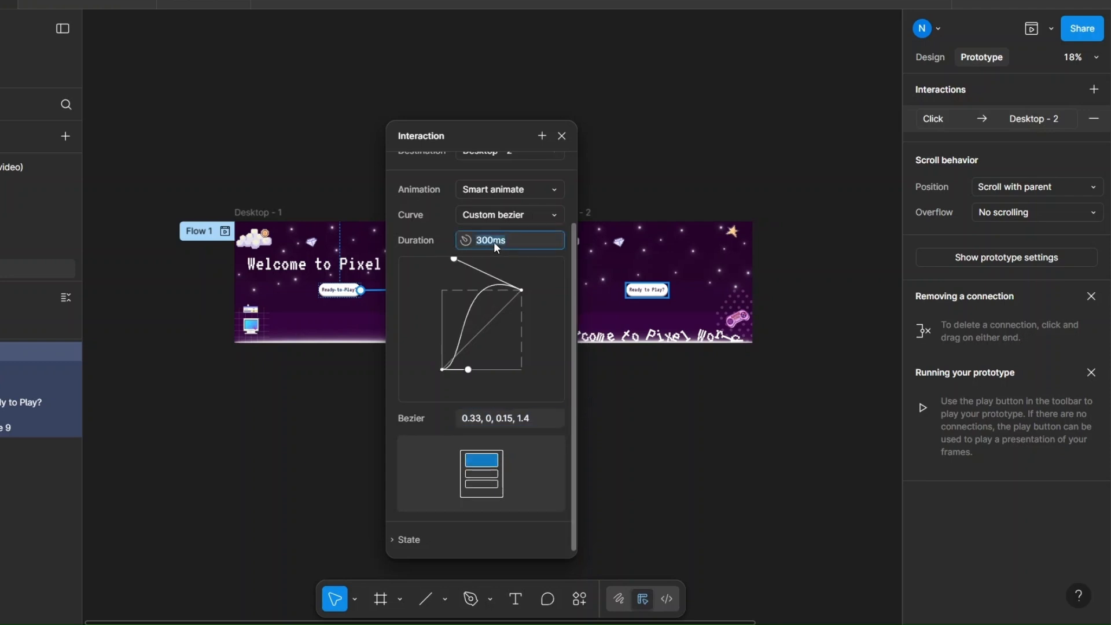
{"action": "type", "text": "600"}
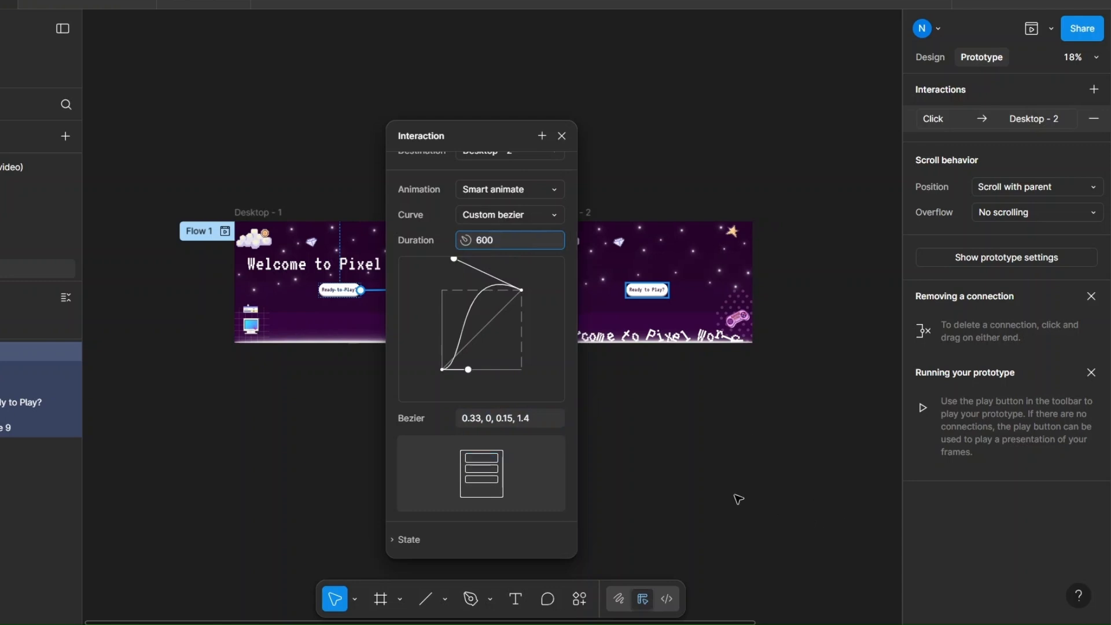
{"action": "left_click", "coordinate": [677, 449]}
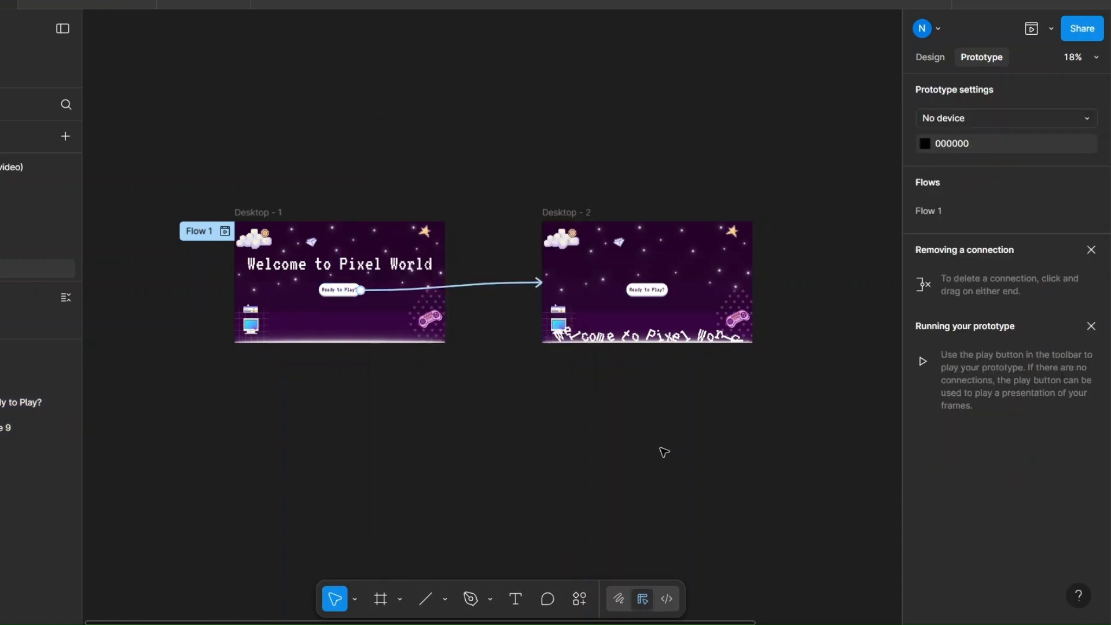
- Preview Flow 1 in an enlarged window and trigger the Ready to Play? button to check the falling letters
{"action": "left_click", "coordinate": [225, 232]}
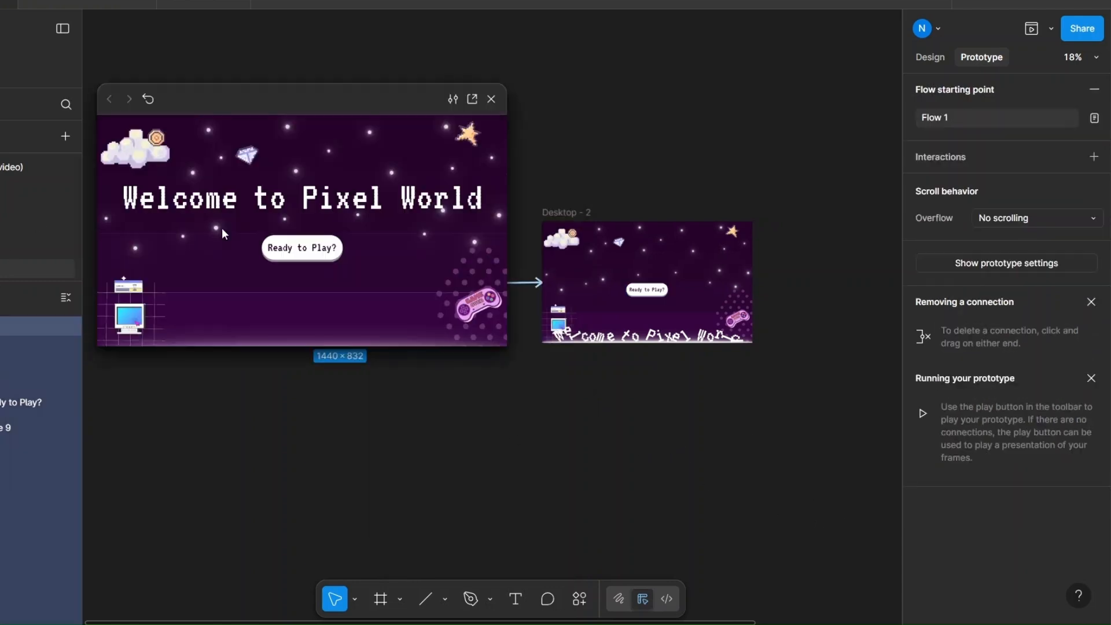
{"action": "left_click_drag", "start_coordinate": [503, 348], "coordinate": [686, 448]}
{"action": "left_click_drag", "start_coordinate": [385, 98], "coordinate": [479, 91]}
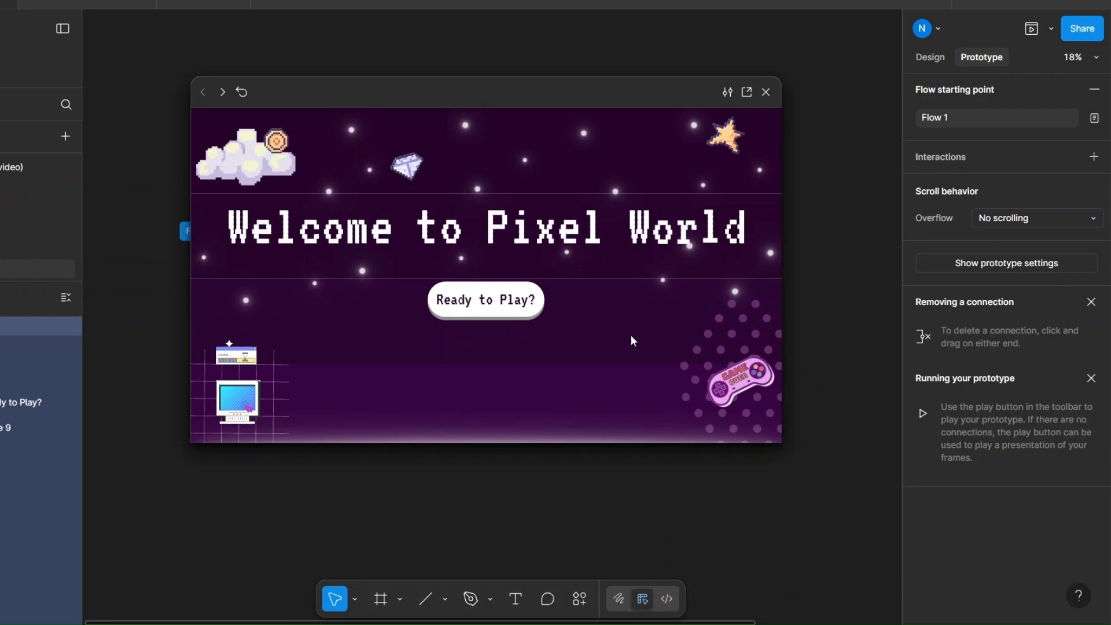
{"action": "left_click", "coordinate": [513, 306]}
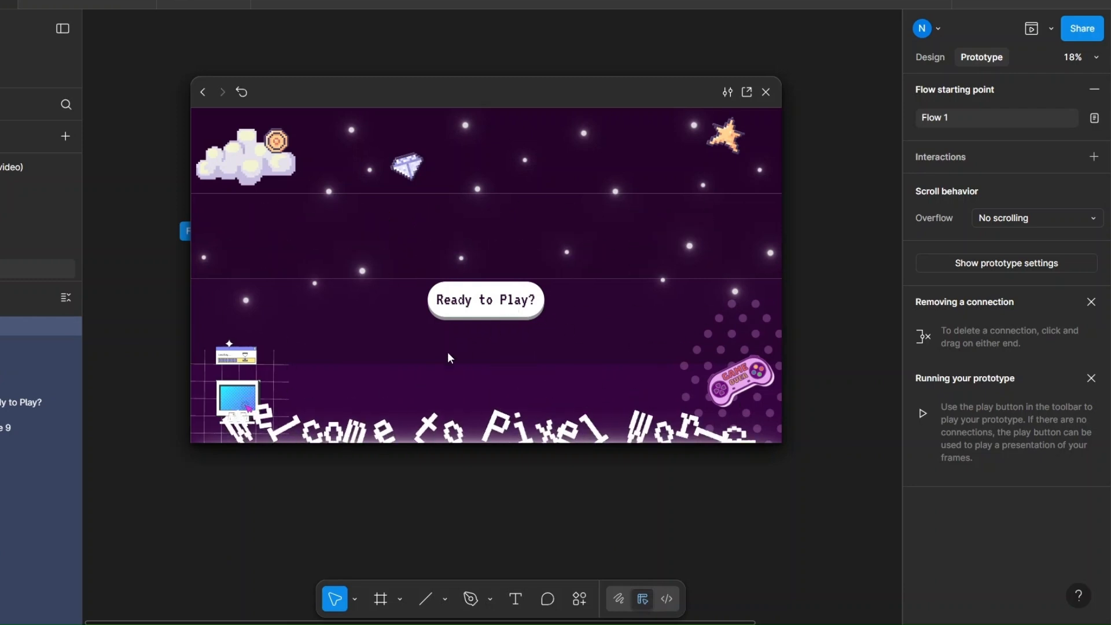